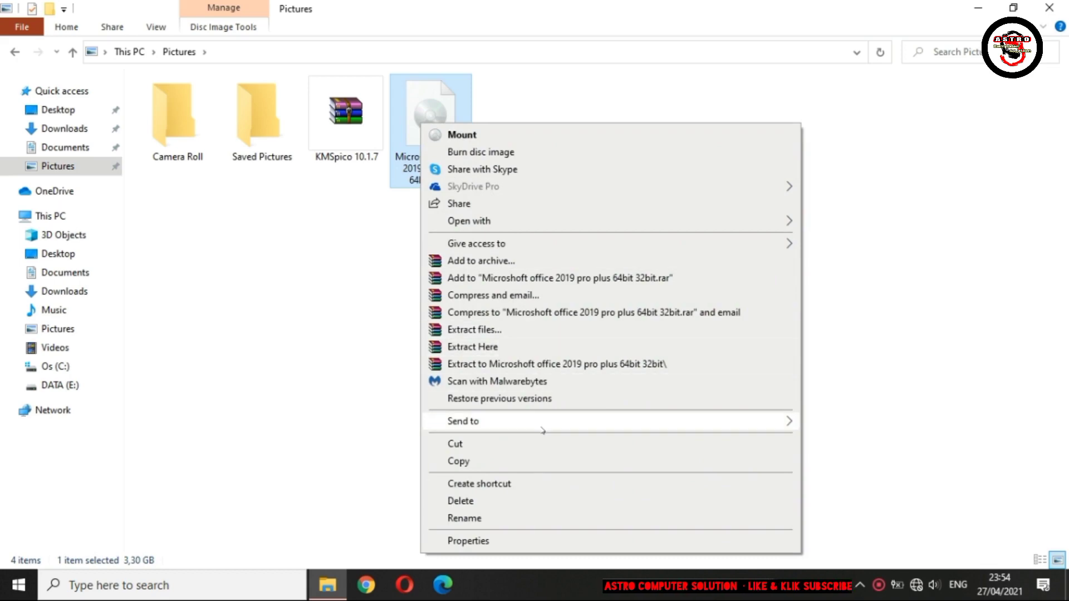
Step: Send a desktop shortcut of the Microshoft office 2019 disc image in Pictures and show the desktop
mouse_move(544, 430)
left_click(875, 457)
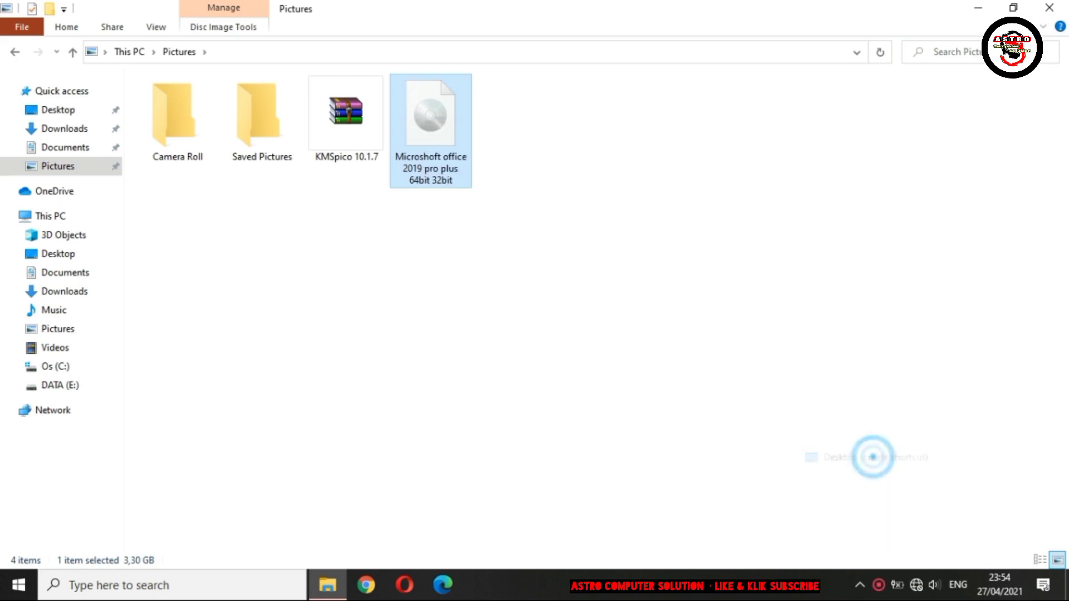
key("super+d")
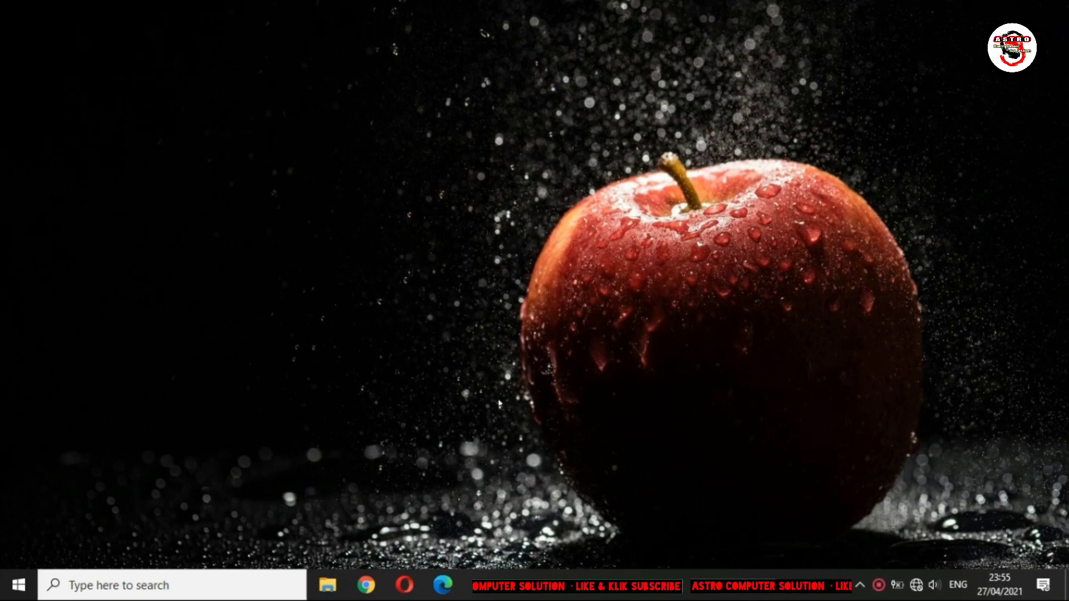
right_click(420, 342)
left_click(496, 151)
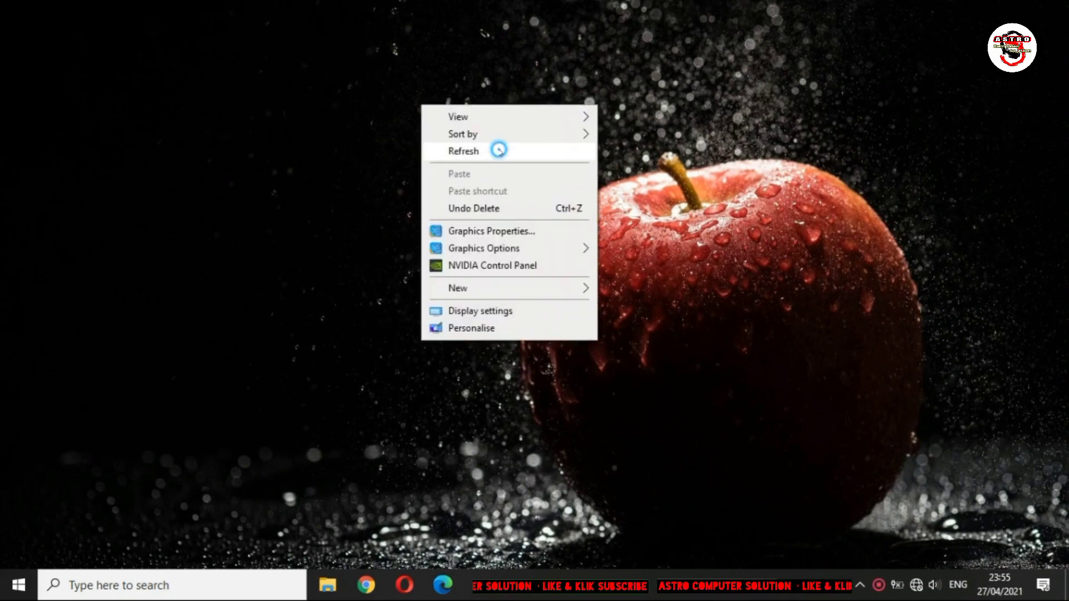
right_click(499, 149)
left_click(517, 198)
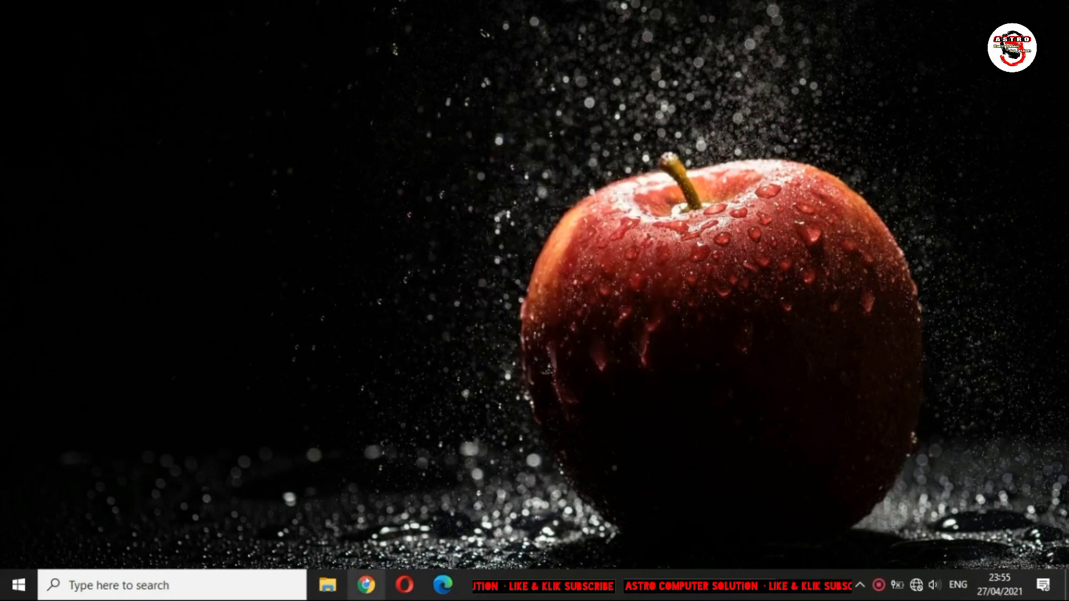
Step: Open the Pictures folder in File Explorer and mount the "Microshoft office 2019 pro plus 64bit 32bit" disc image
key("super+e")
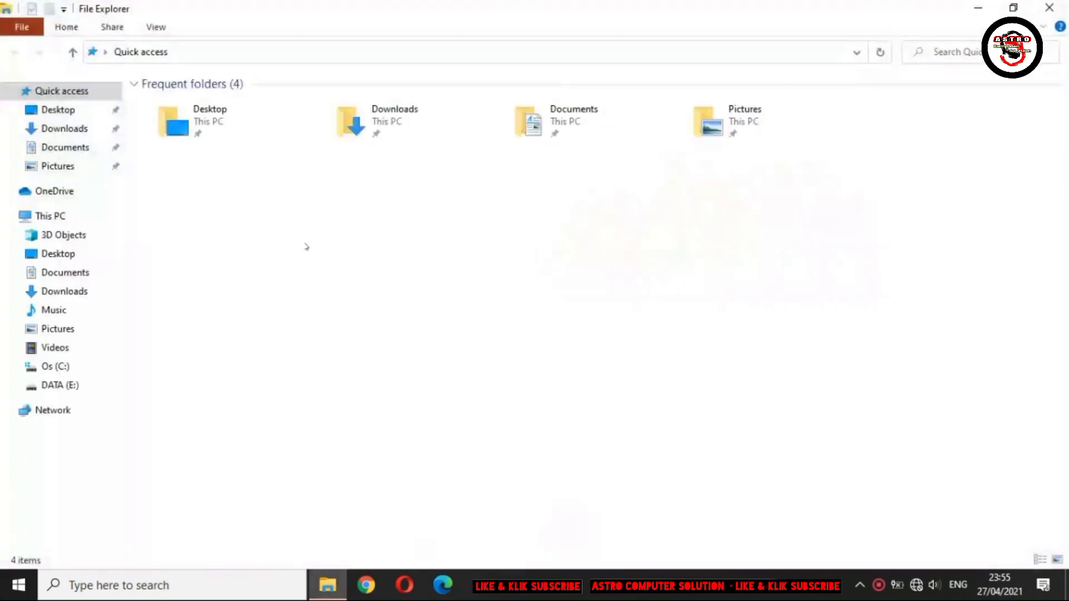
left_click(56, 310)
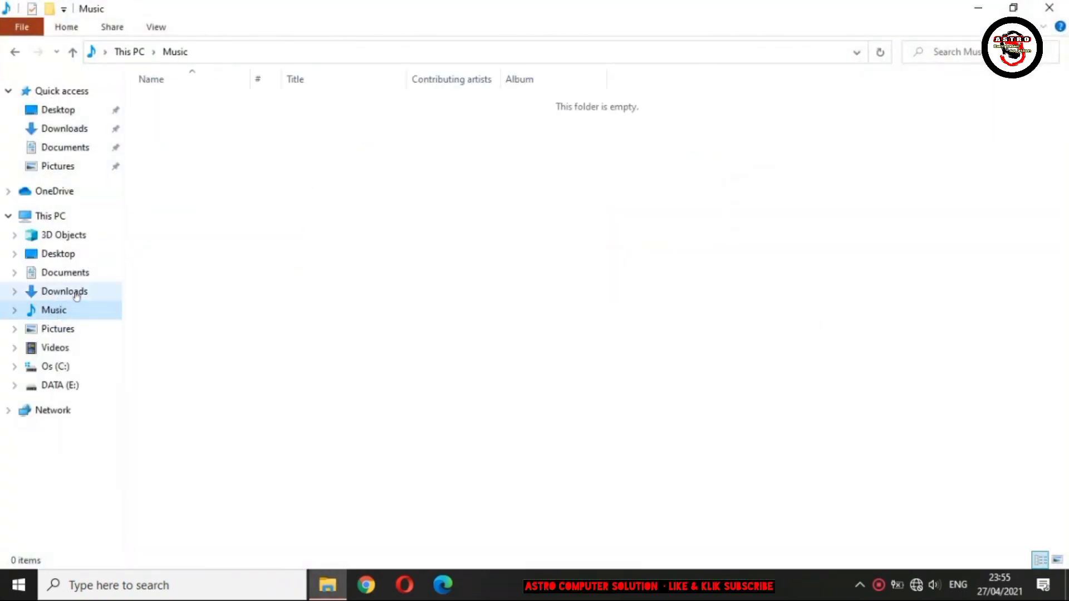
left_click(61, 167)
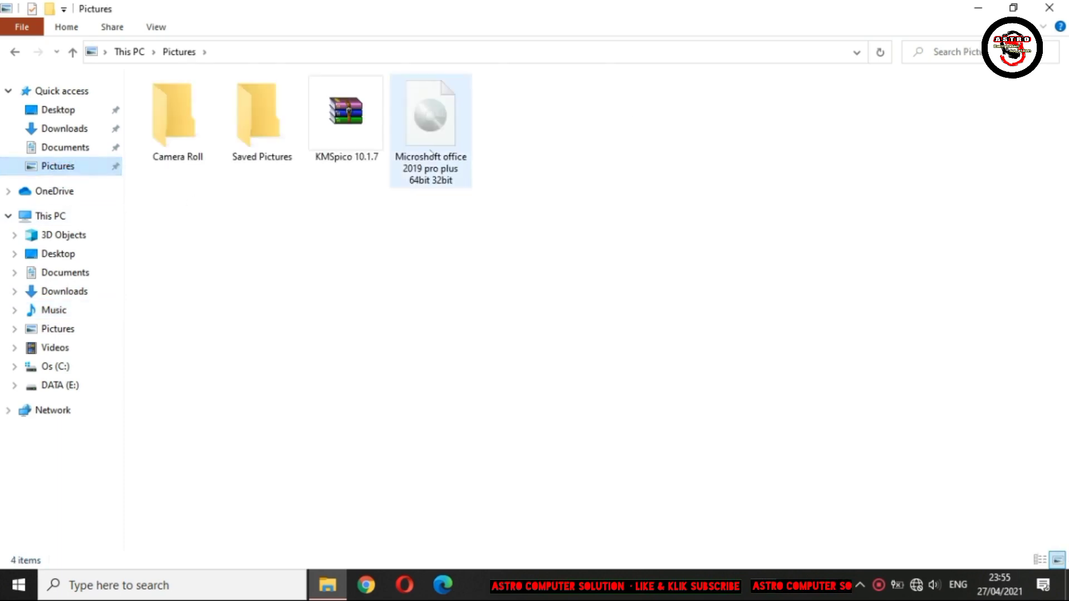
left_click(432, 154)
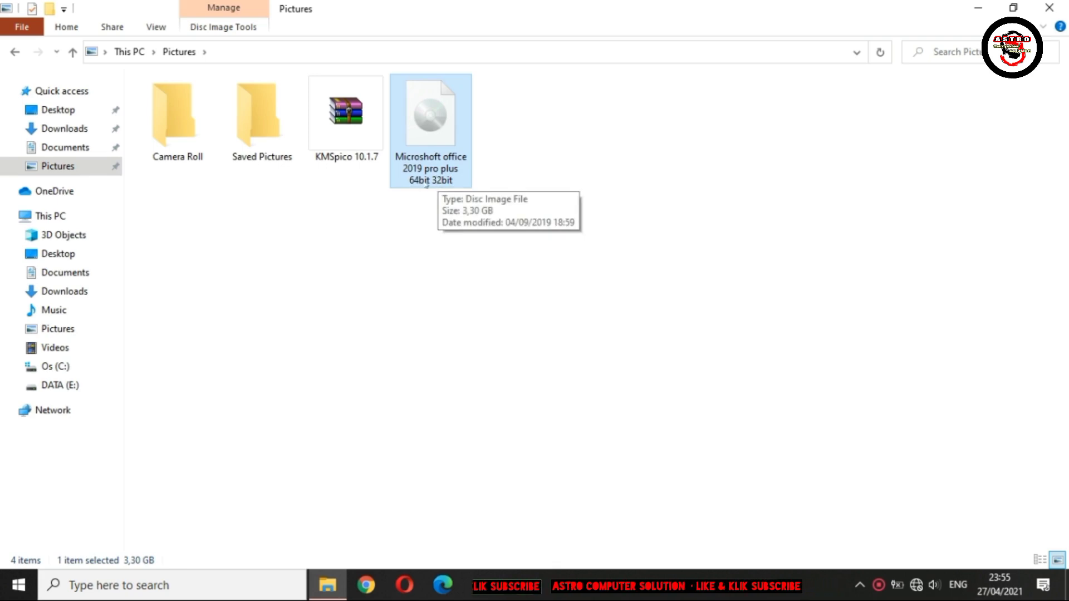
left_click(498, 163)
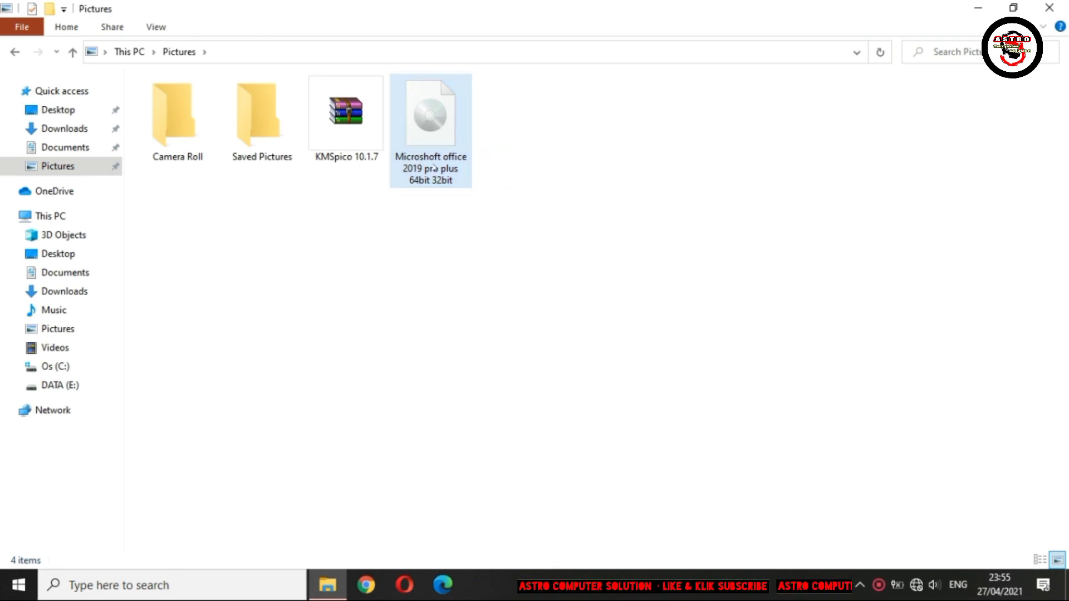
right_click(434, 166)
left_click(440, 150)
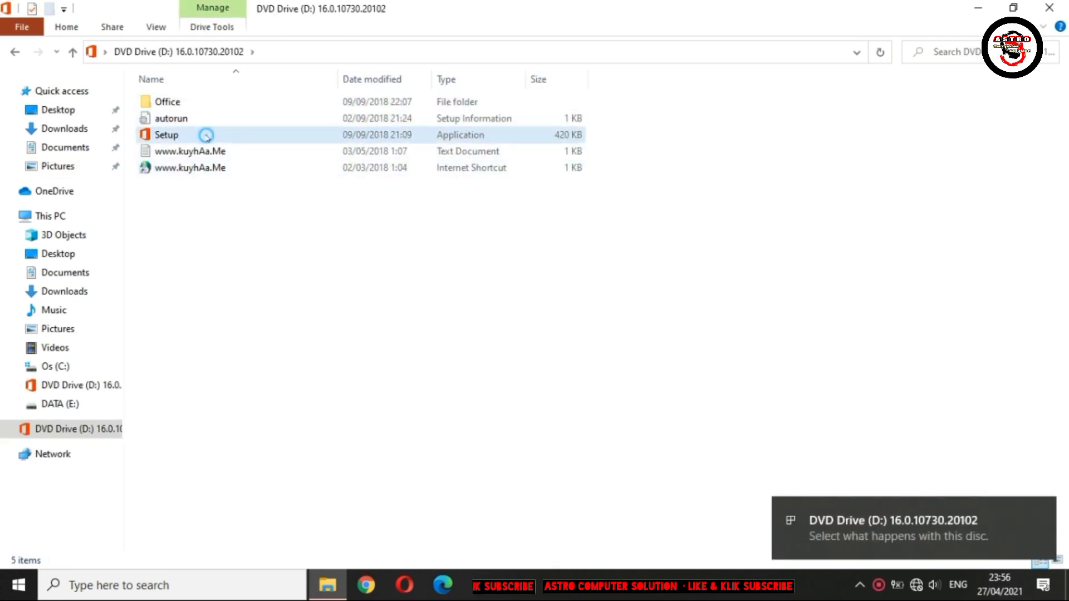
Step: Open the Office folder on the mounted DVD drive and select the Setup64 application
left_click(178, 136)
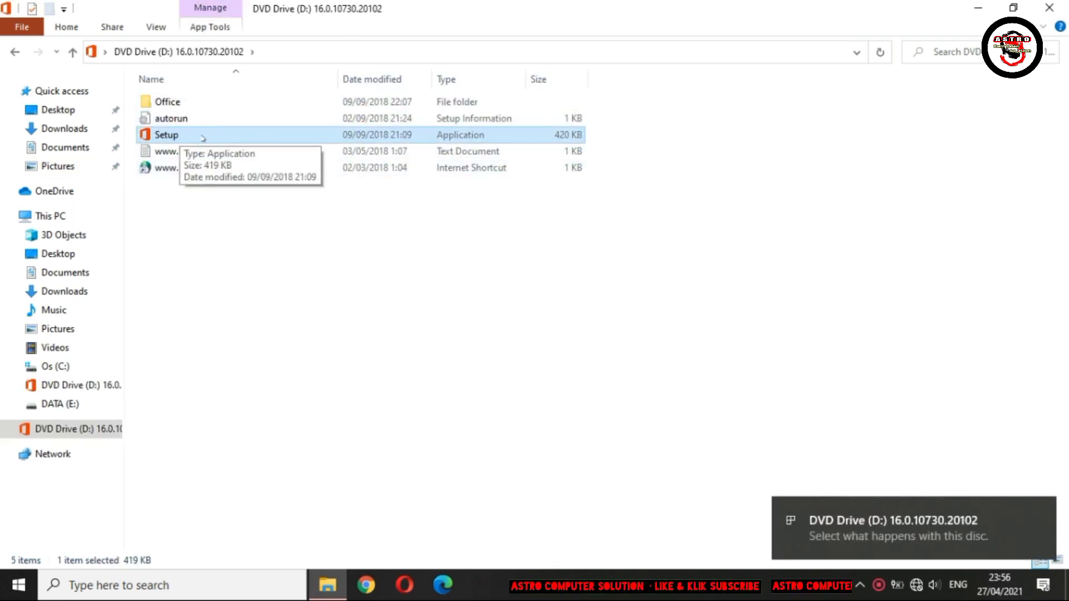
left_click(203, 100)
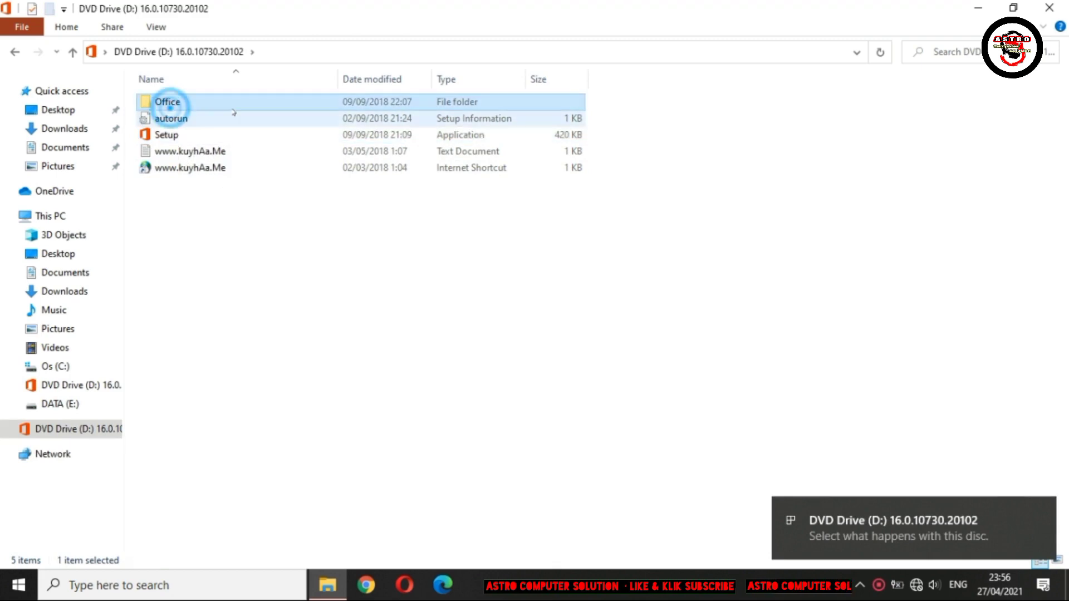
double_click(204, 100)
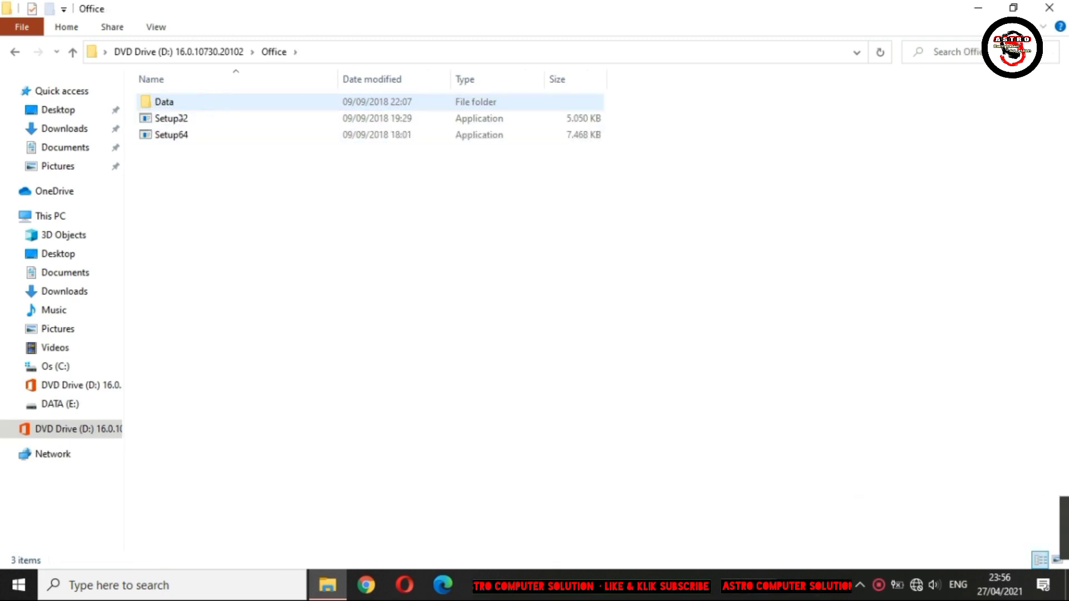
left_click(188, 134)
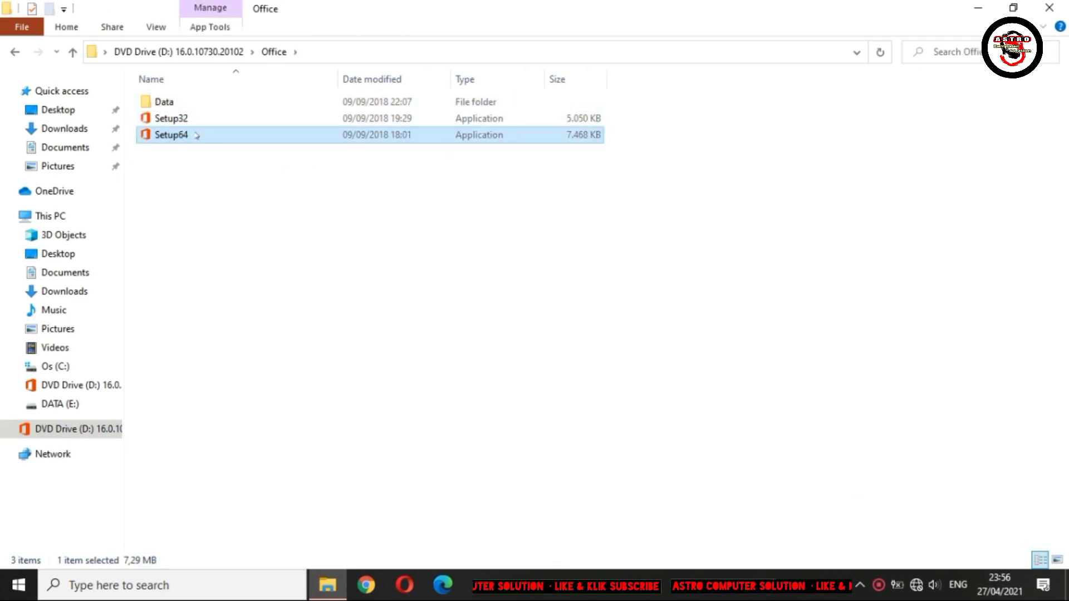
left_click(187, 119)
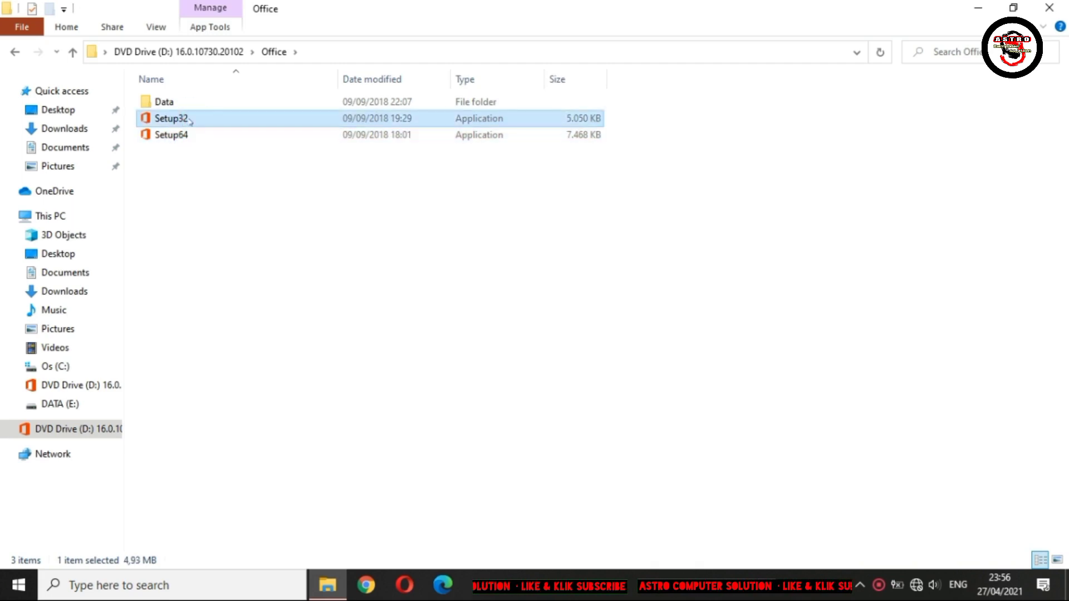
left_click(200, 136)
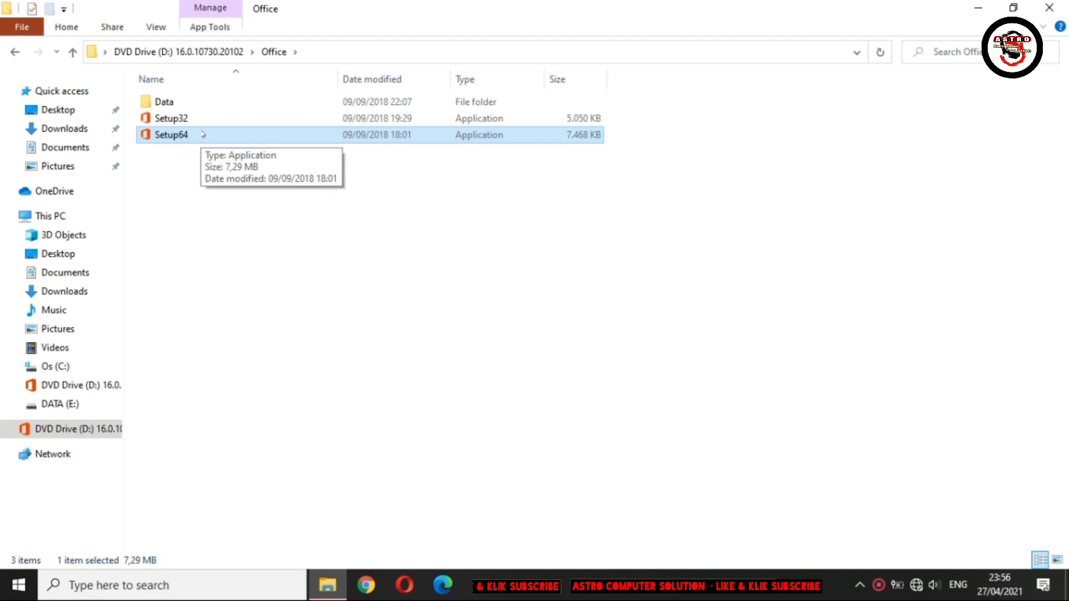
Step: Check the system type in this PC's system properties, and close the properties window
left_click(55, 216)
right_click(56, 217)
left_click(117, 421)
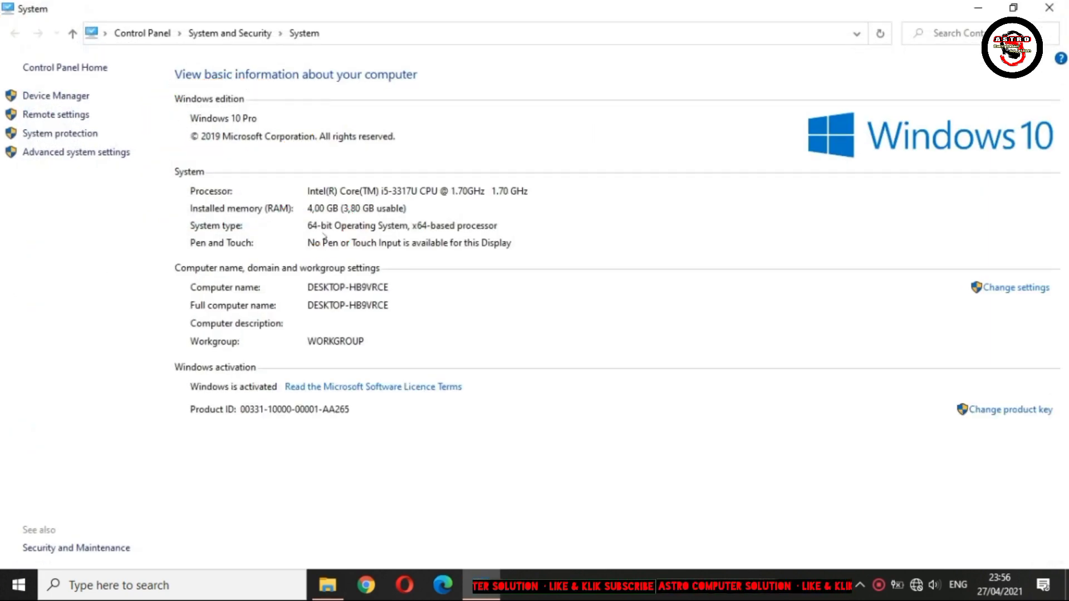
key("alt+F4")
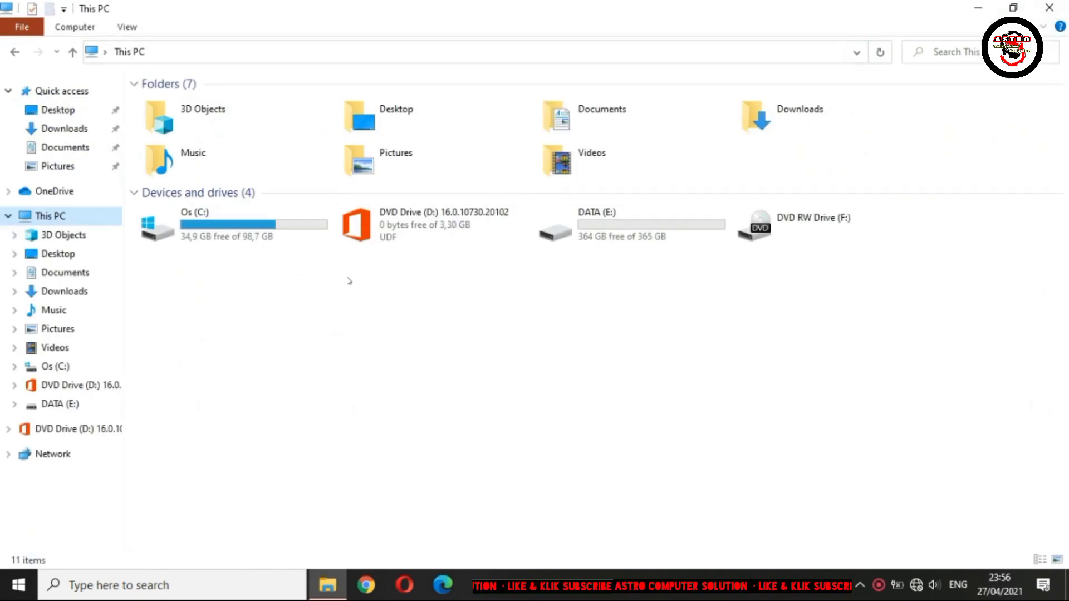
Step: Return to the Office folder on the mounted drive and try to run the Setup64 installer
left_click(15, 52)
double_click(214, 136)
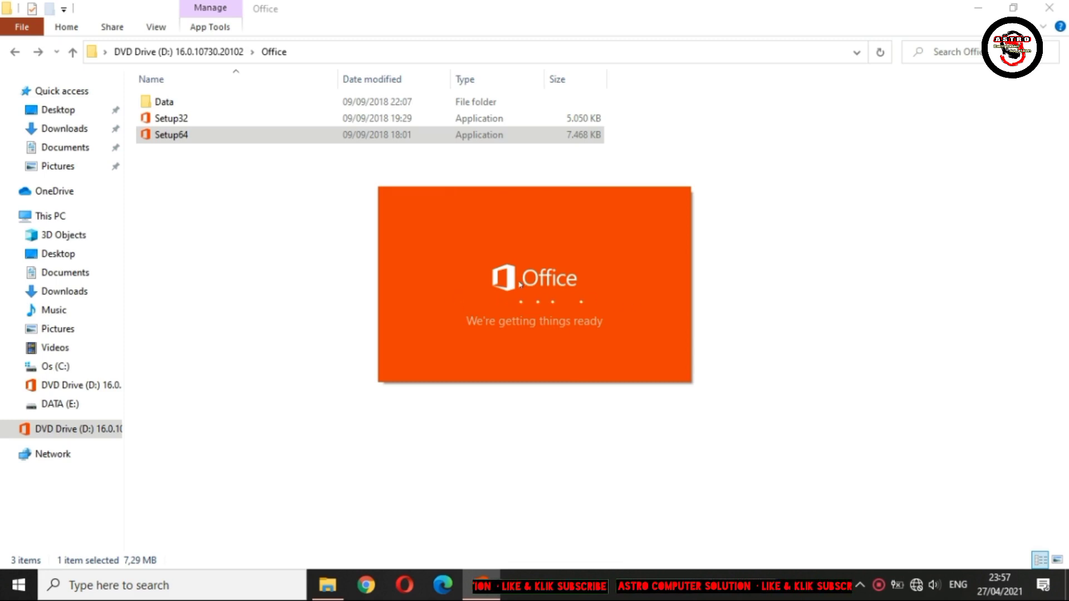
Step: End the Microsoft Office task in Task Manager and close Task Manager
right_click(557, 585)
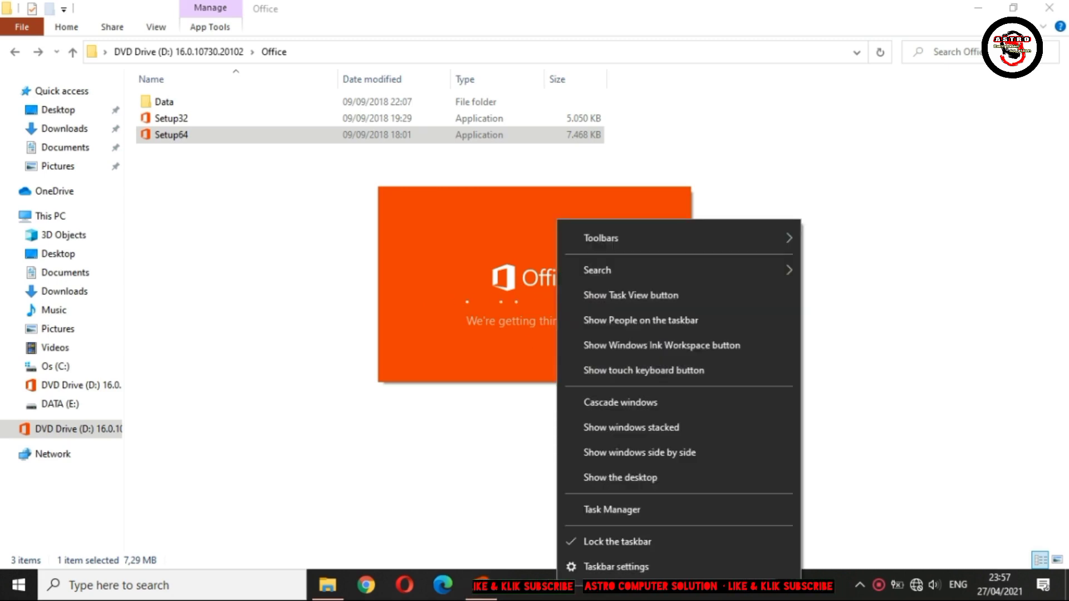
left_click(645, 509)
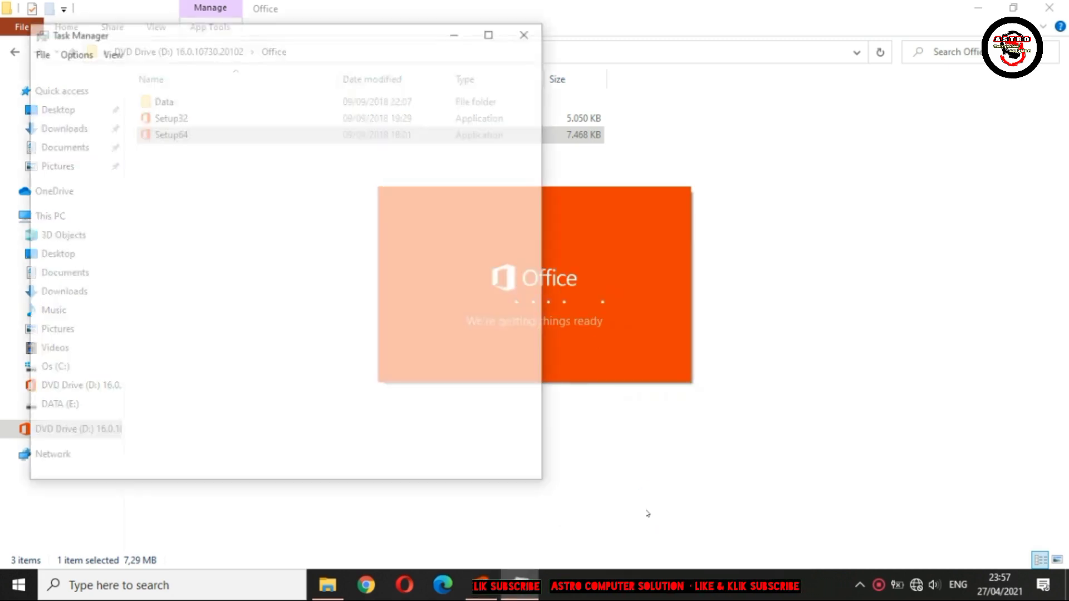
left_click(159, 171)
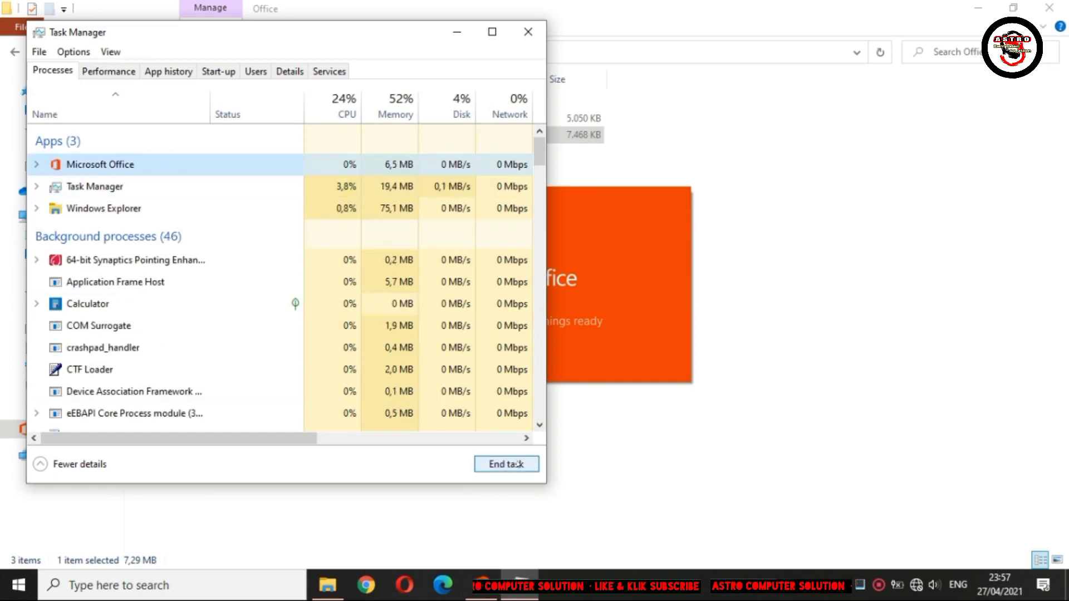
left_click(518, 464)
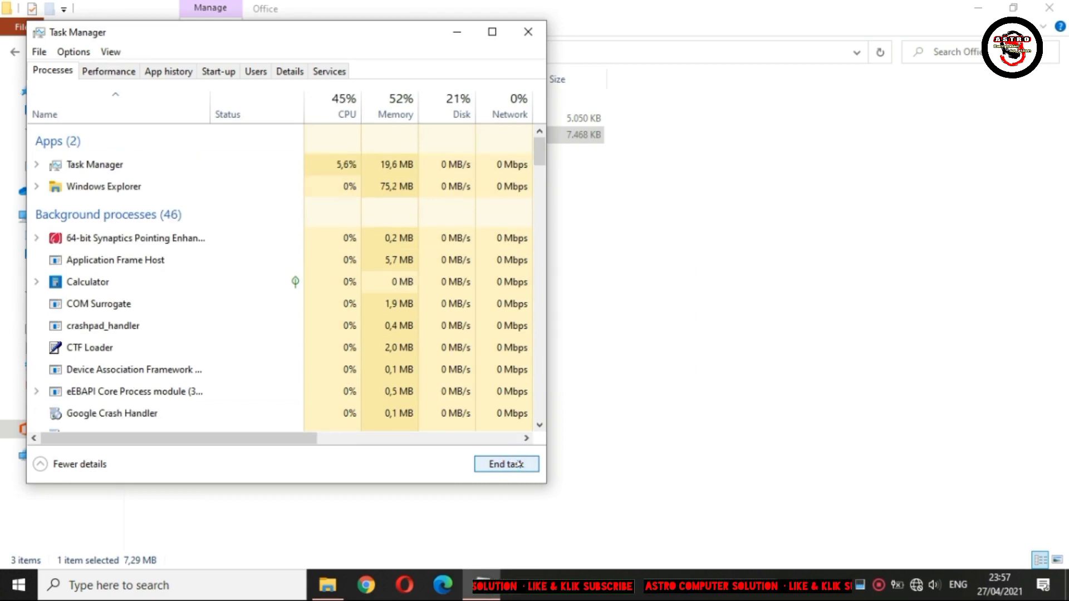
left_click(529, 32)
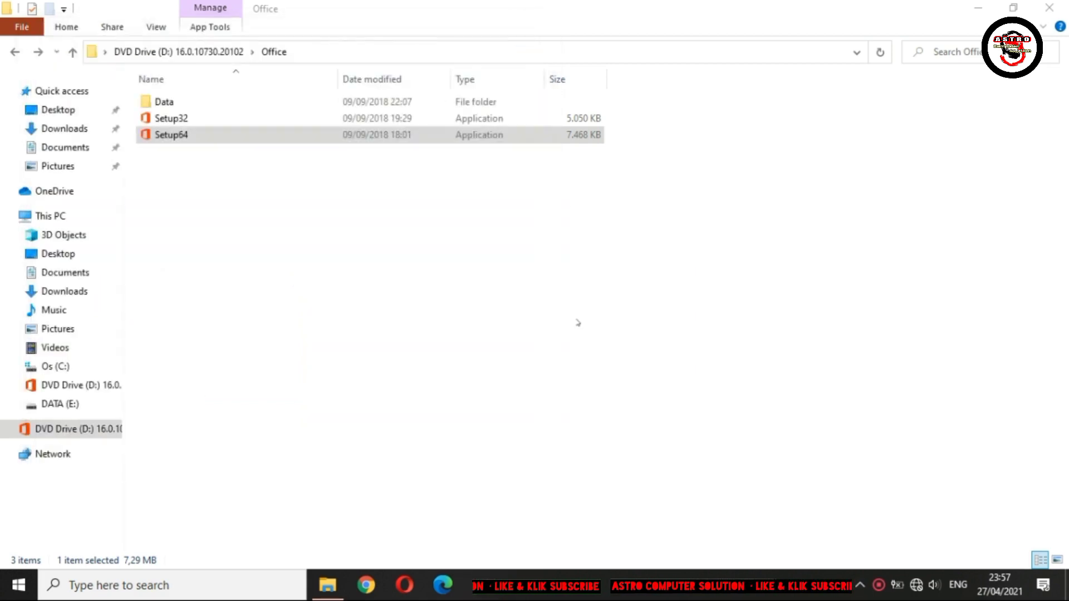
right_click(577, 322)
left_click(616, 383)
right_click(585, 310)
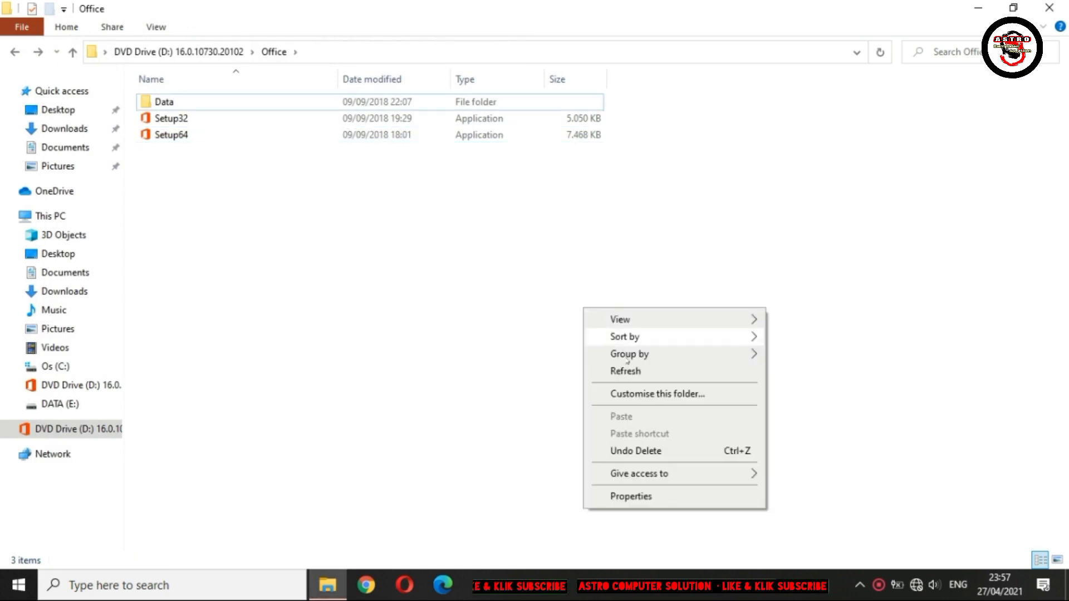
left_click(625, 370)
left_click(19, 584)
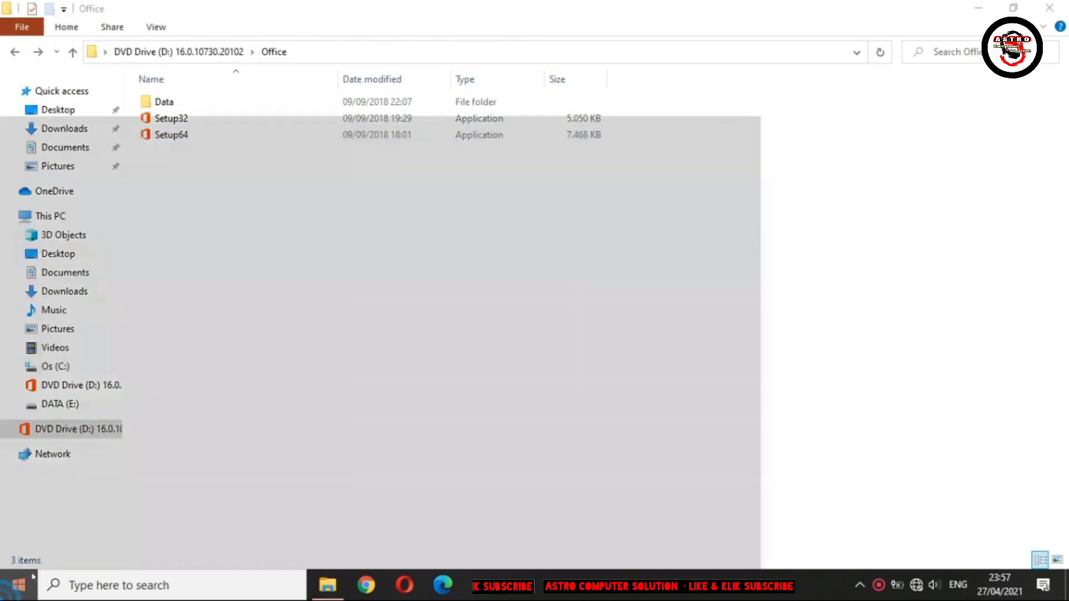
left_click(21, 551)
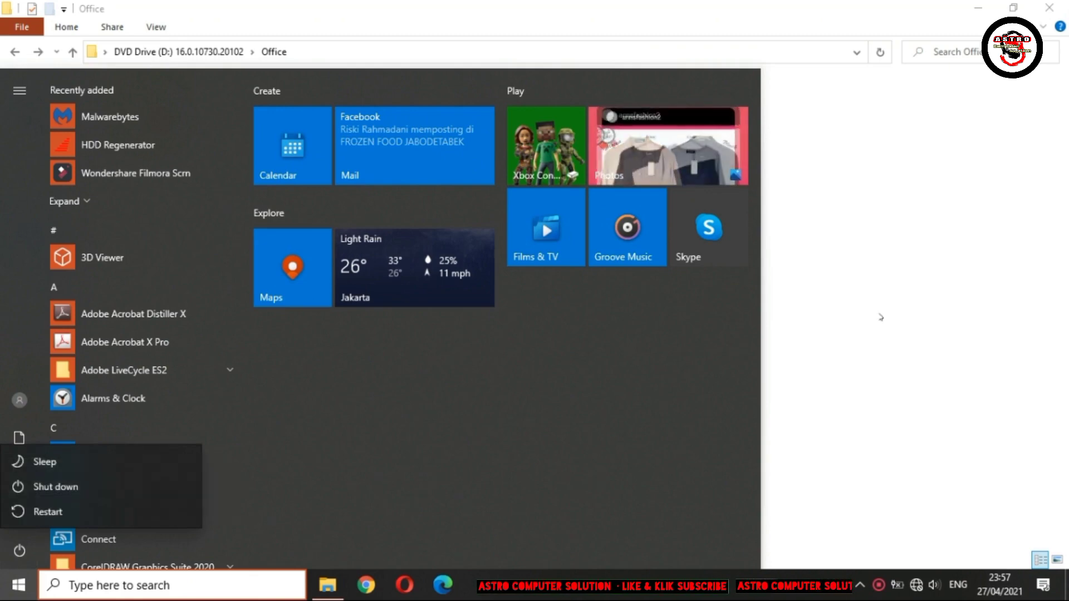
left_click(669, 299)
left_click(854, 289)
right_click(374, 199)
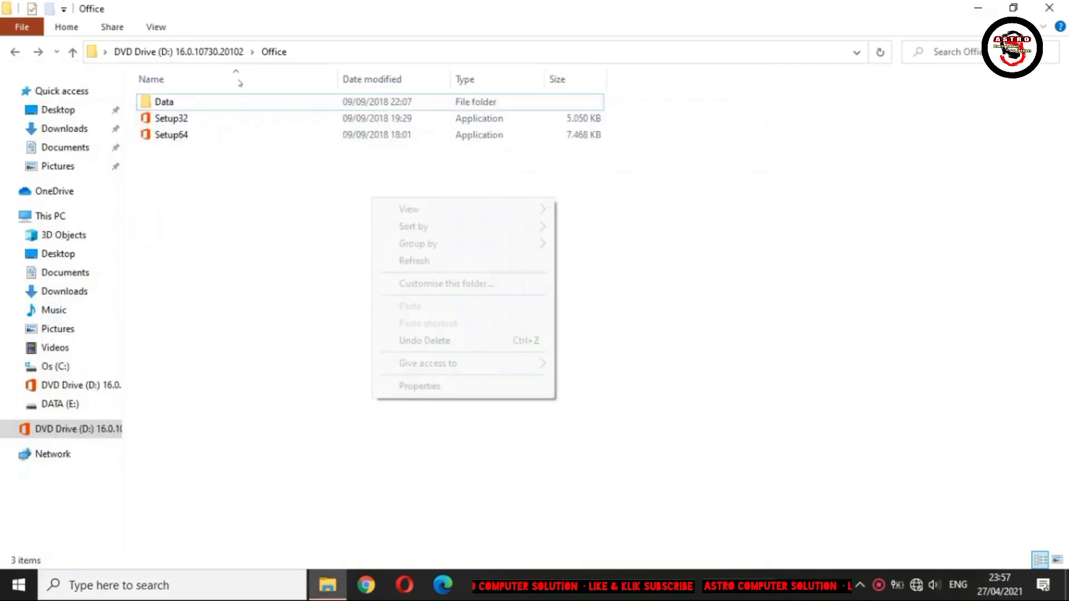
left_click(274, 280)
right_click(273, 279)
left_click(306, 338)
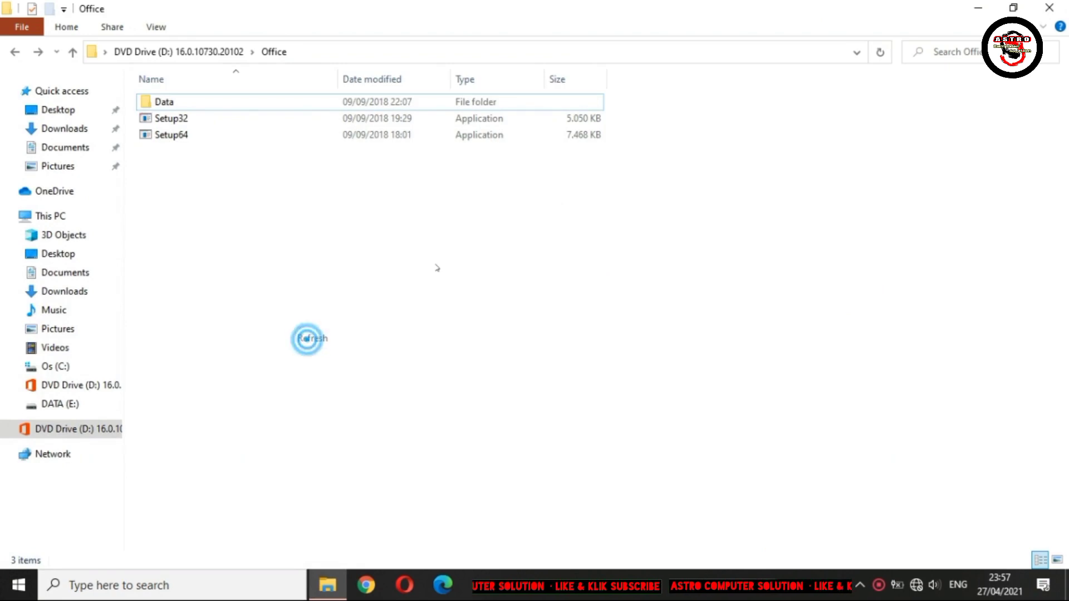
Step: Close File Explorer, search Windows for REGEDIT and run Registry Editor as administrator
left_click(1049, 7)
left_click(106, 593)
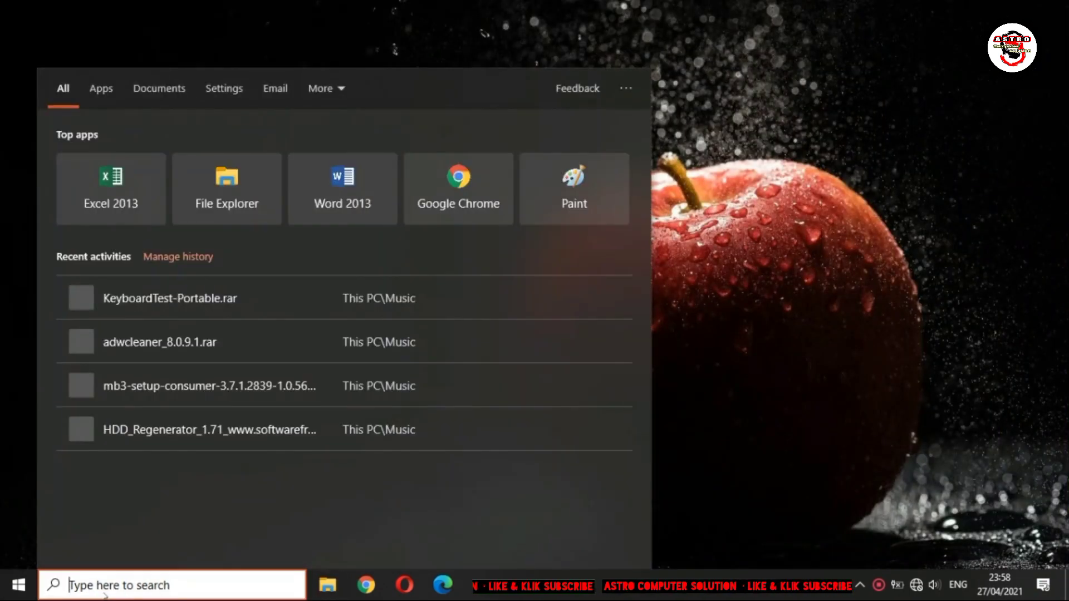
type("RE")
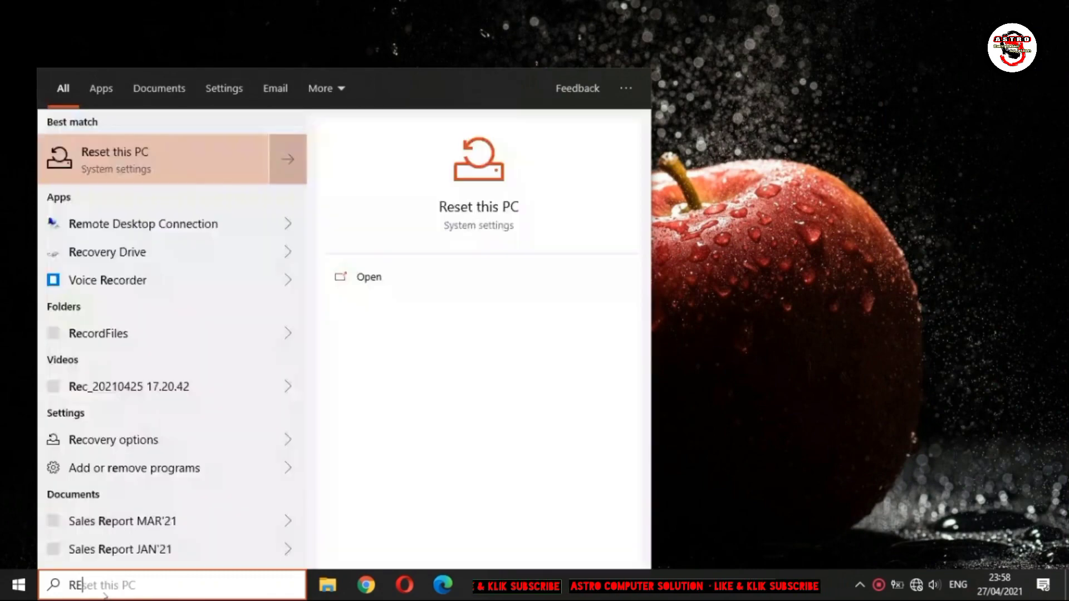
type("GEDIT")
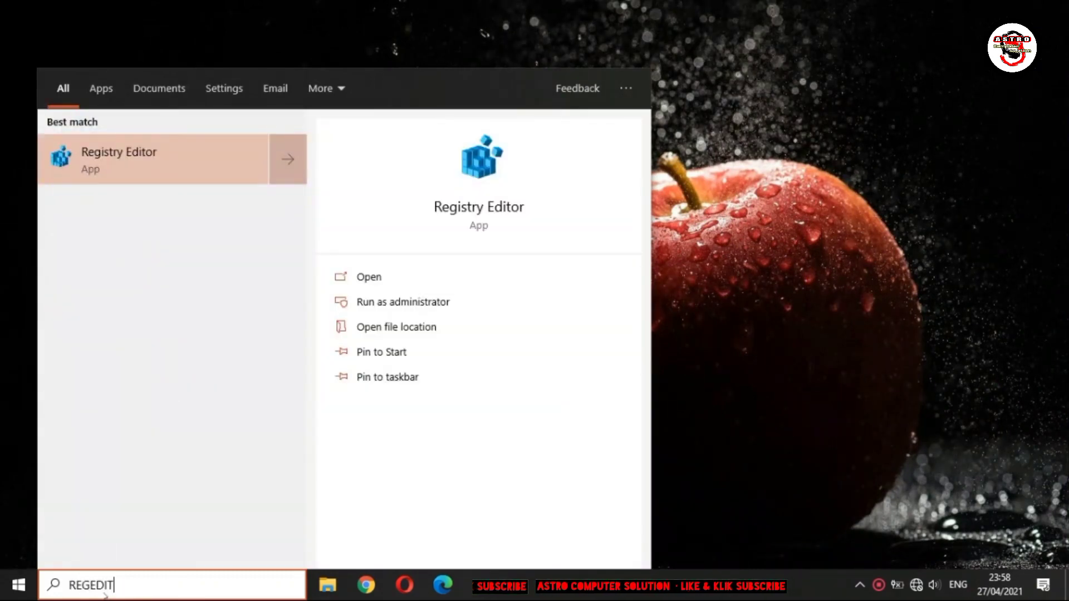
right_click(131, 168)
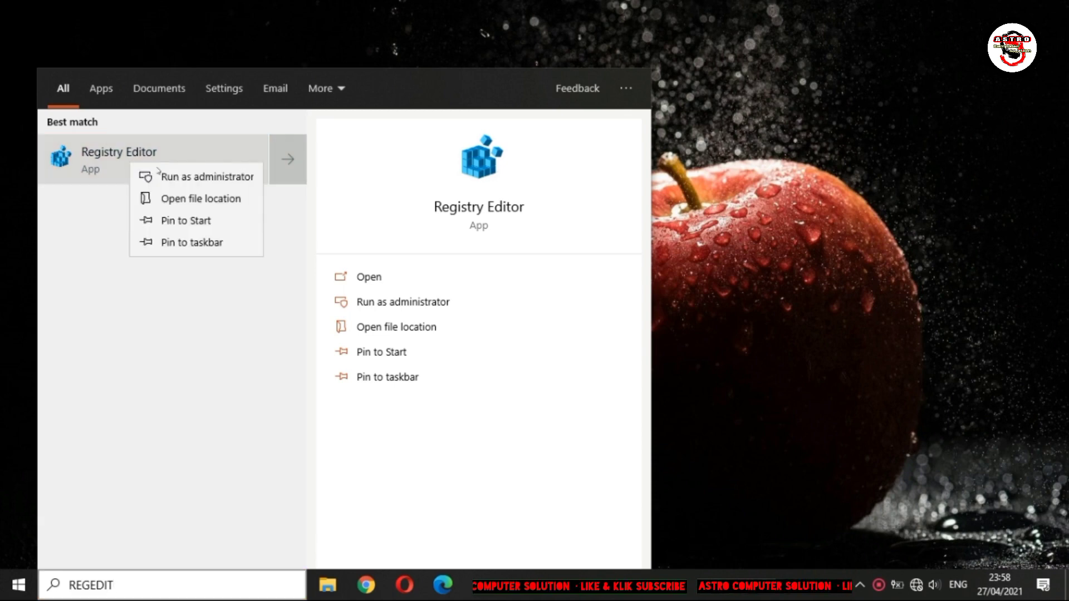
left_click(212, 179)
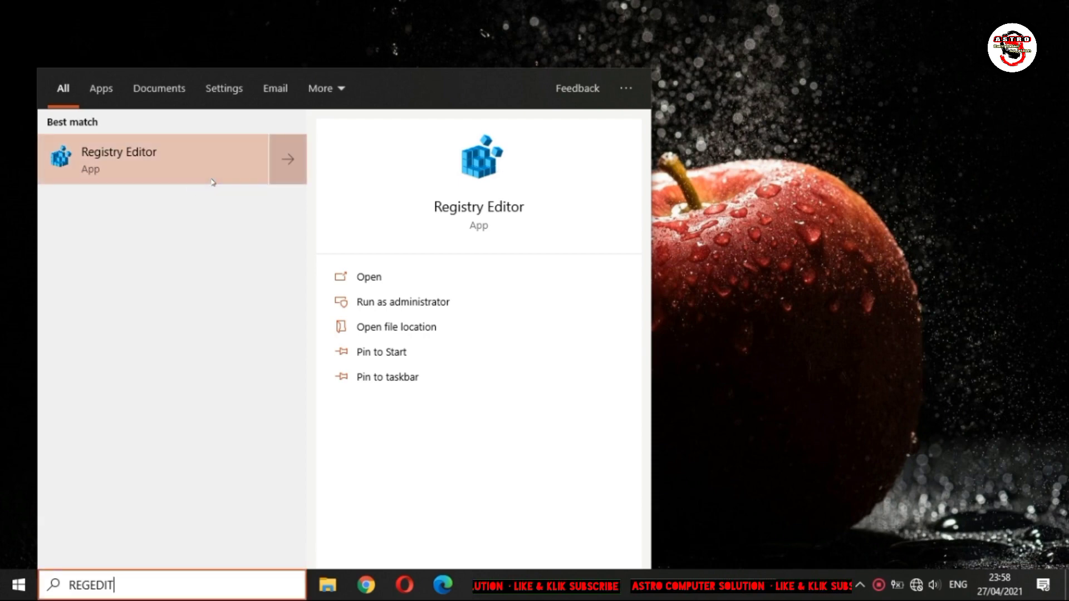
left_click(212, 183)
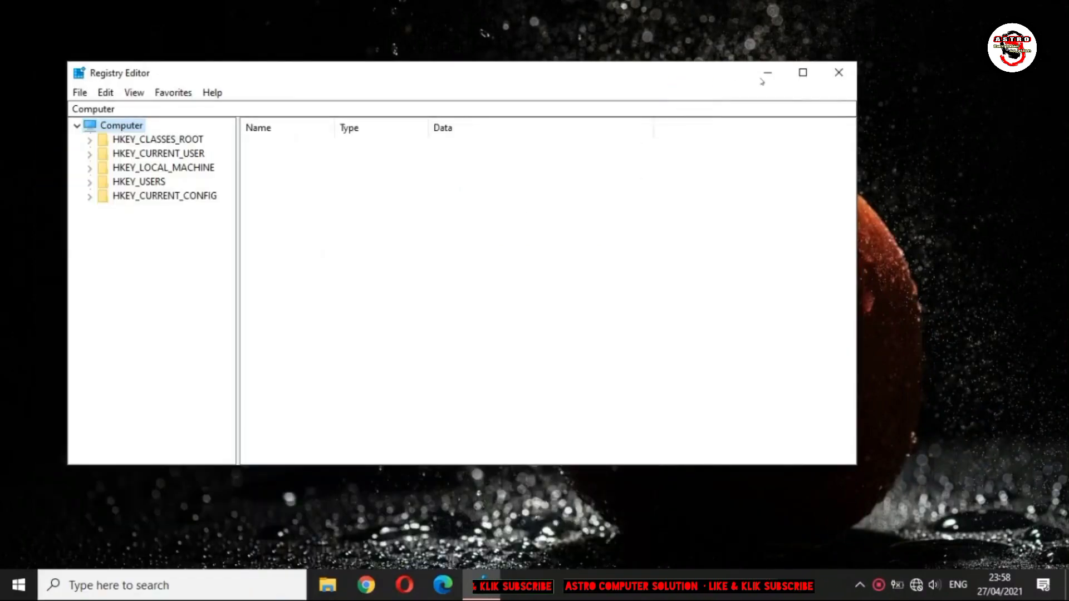
Step: Maximize Registry Editor and expand HKEY_CURRENT_USER\Software\Microsoft in the key tree
left_click(803, 73)
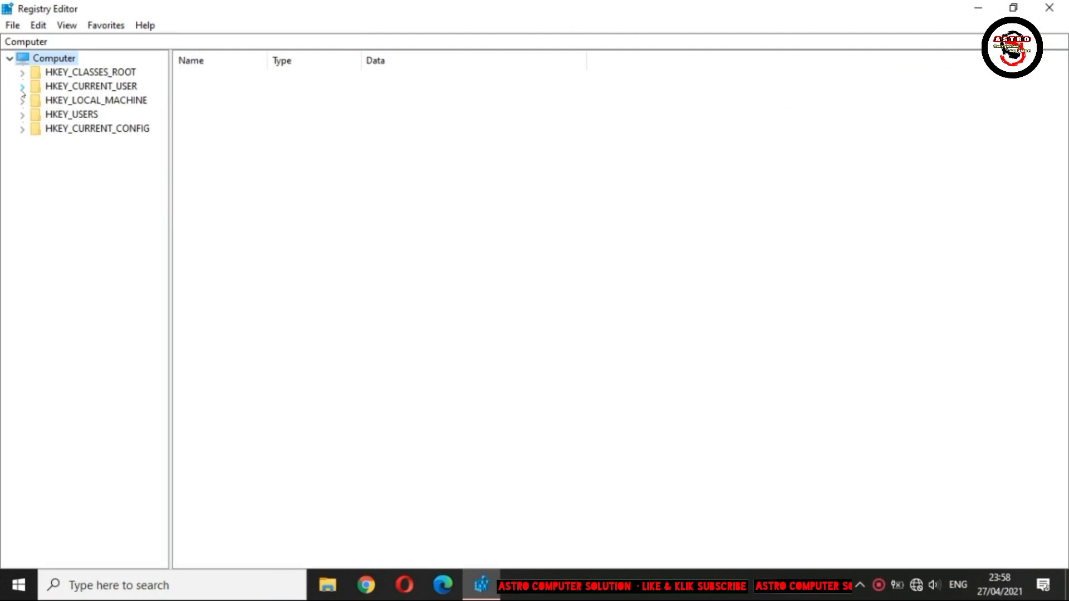
left_click(22, 88)
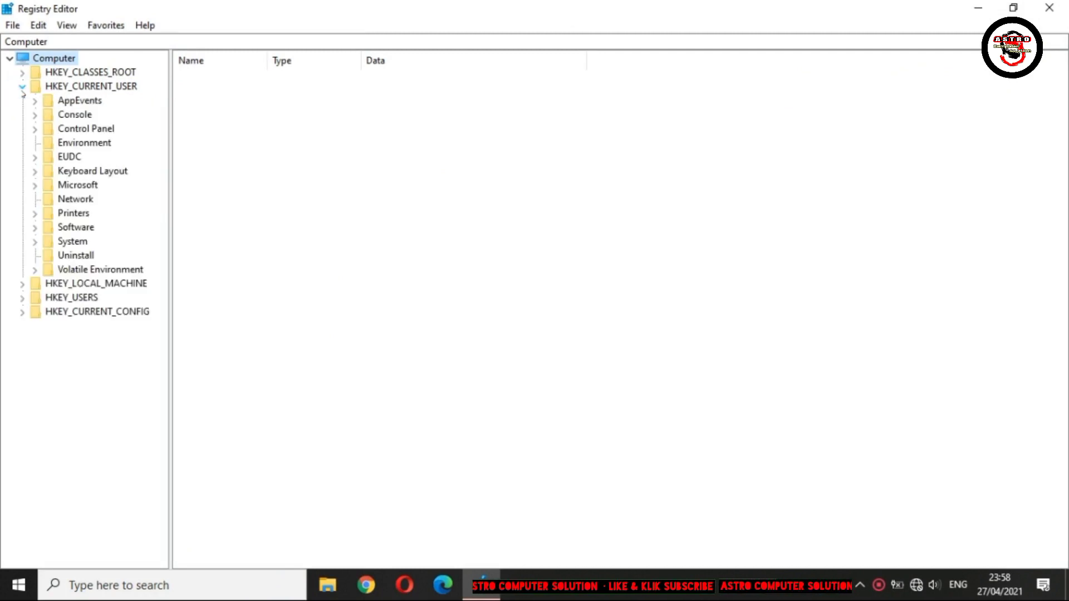
left_click(35, 186)
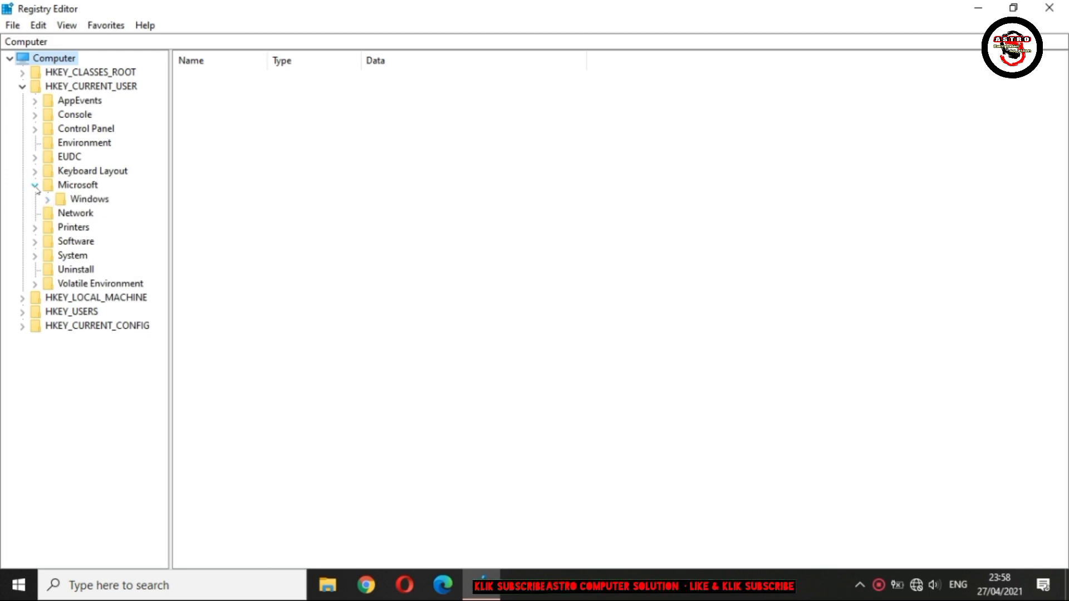
left_click(35, 186)
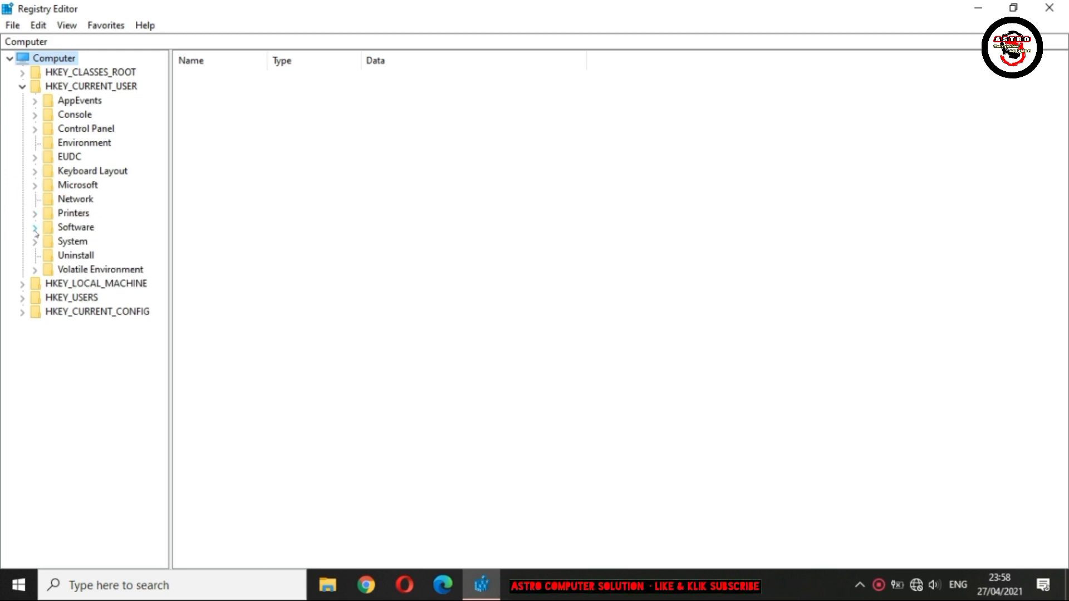
left_click(35, 229)
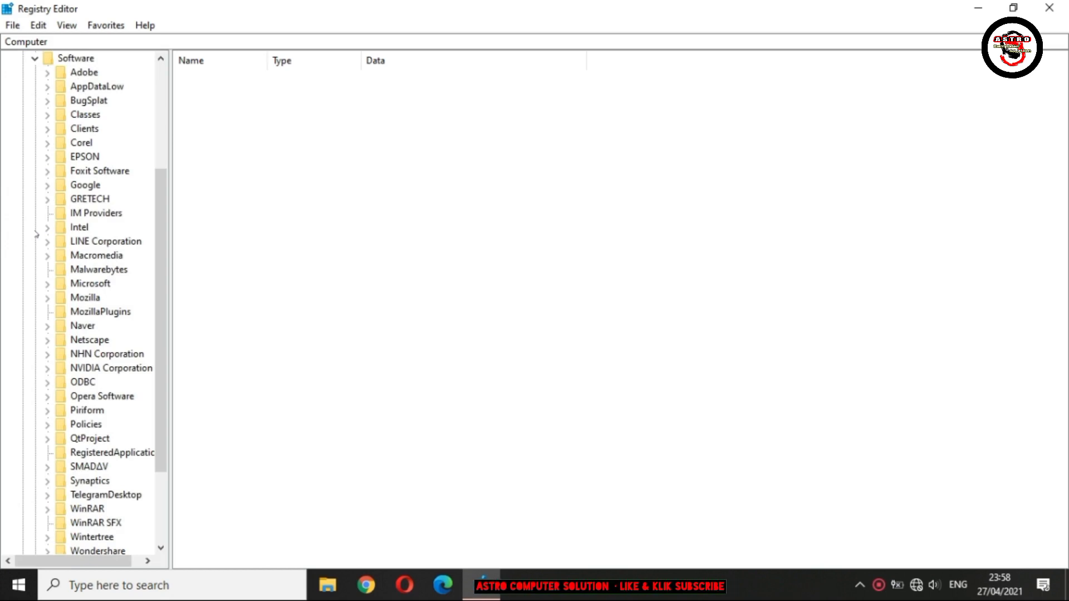
scroll(137, 237, "down", 3)
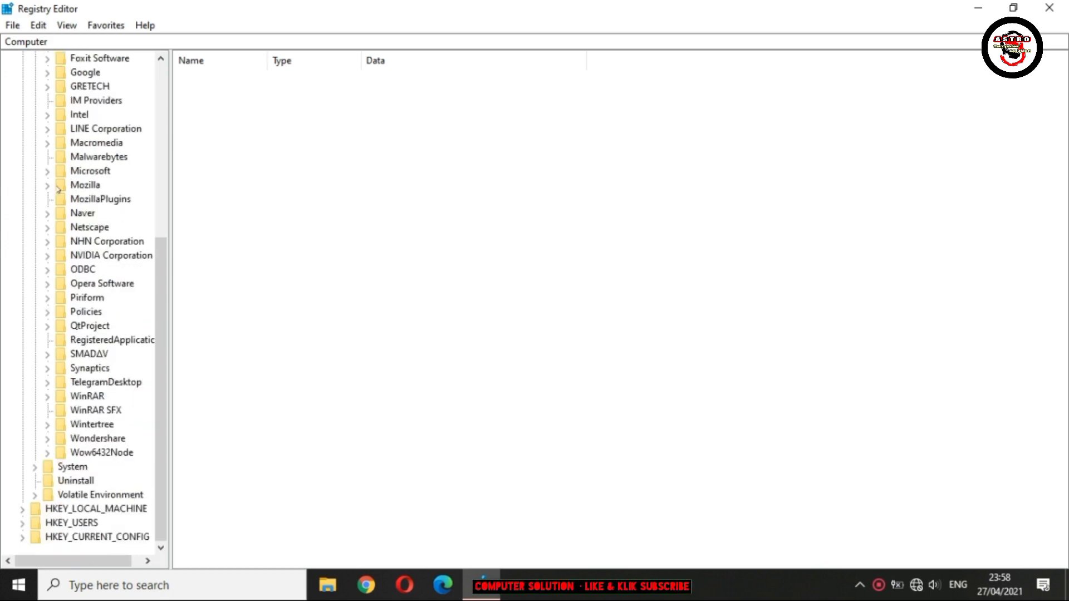
left_click(48, 174)
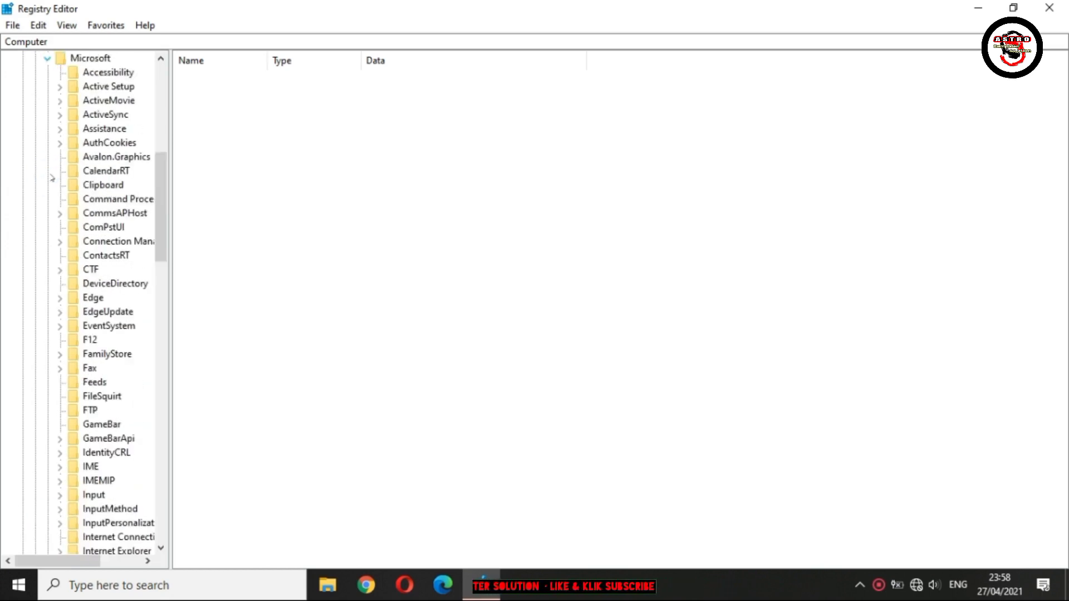
Step: Under the Microsoft key, expand Windows\CurrentVersion\Policies and select its Explorer key
left_click_drag(161, 206, 179, 437)
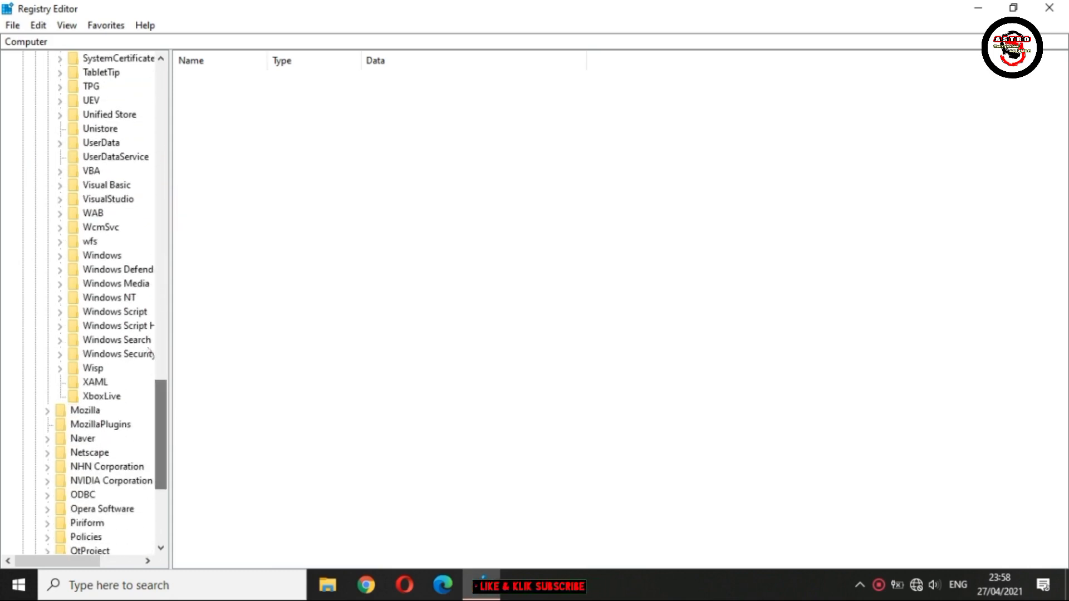
left_click(61, 257)
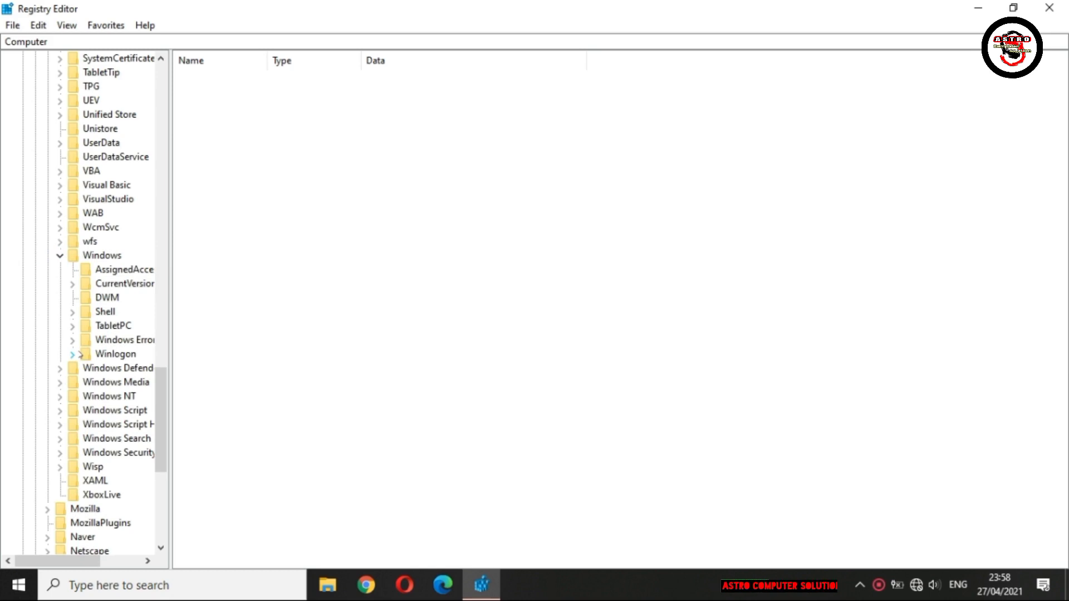
left_click(73, 286)
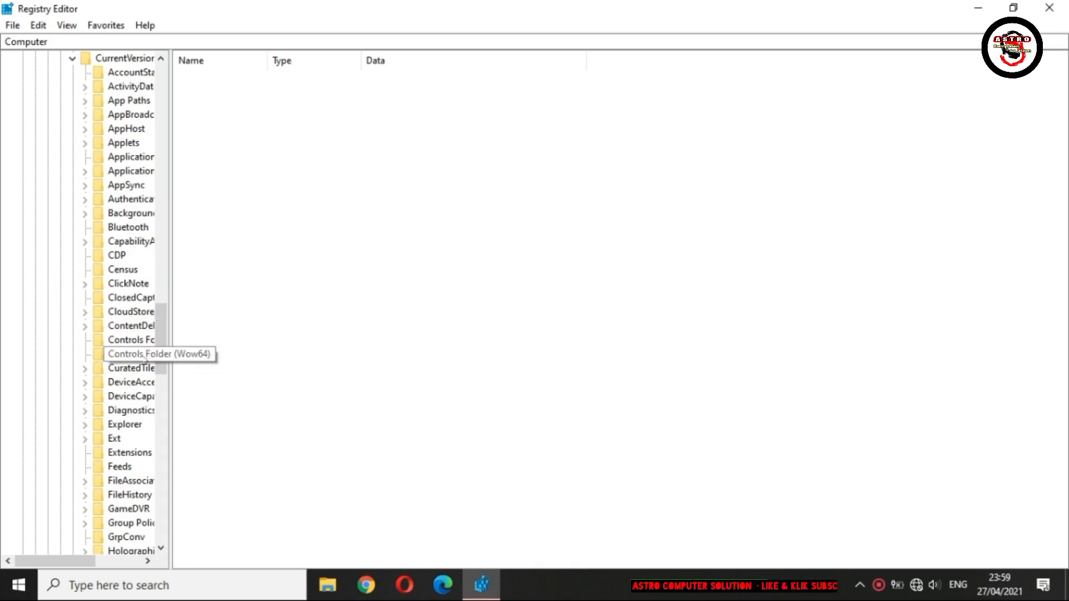
left_click_drag(164, 336, 178, 409)
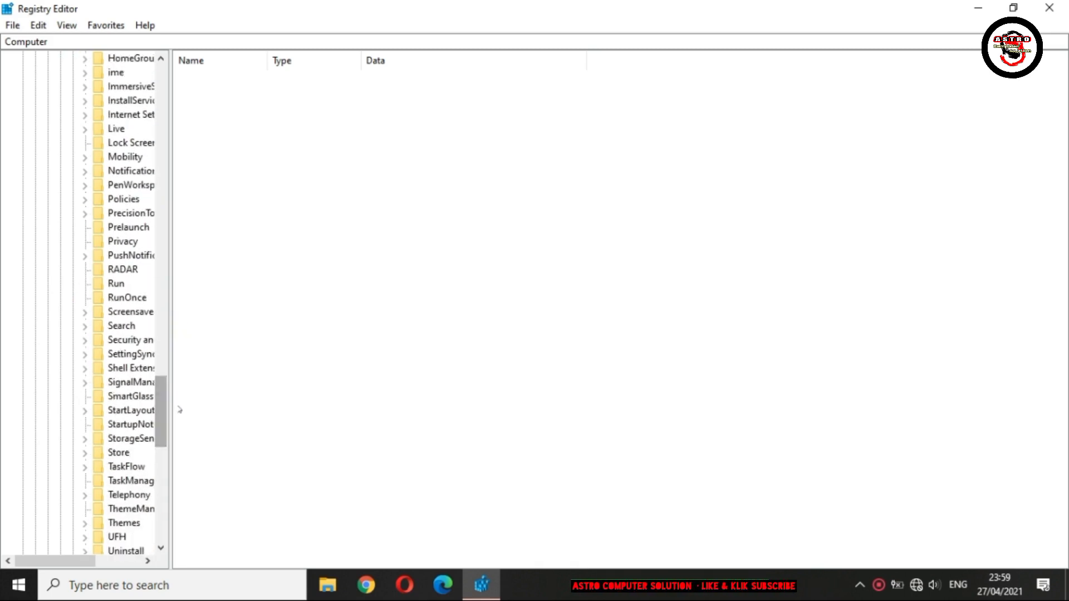
left_click(85, 199)
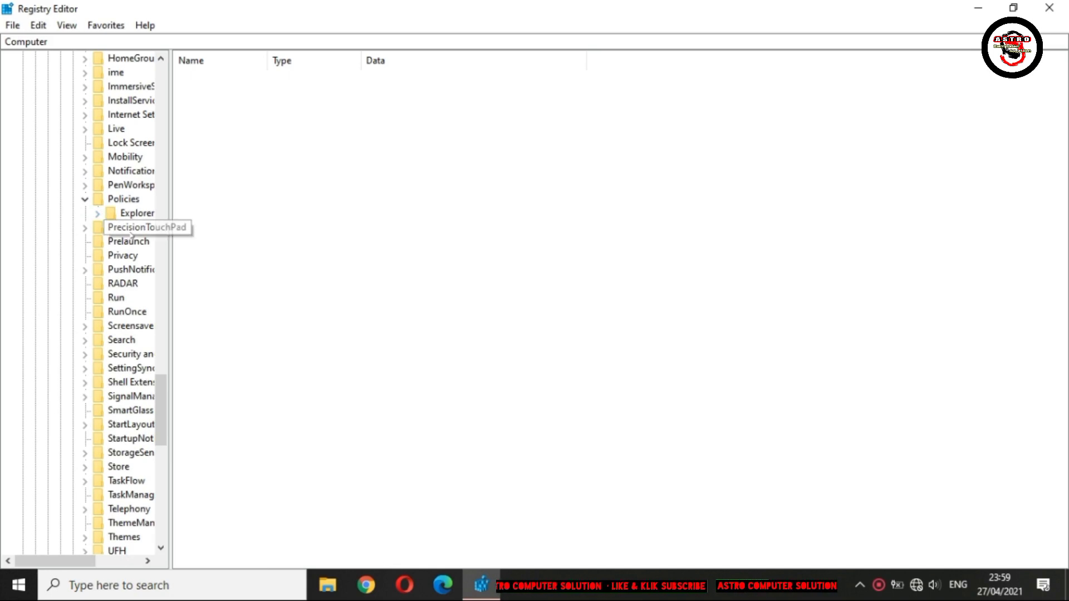
left_click(135, 213)
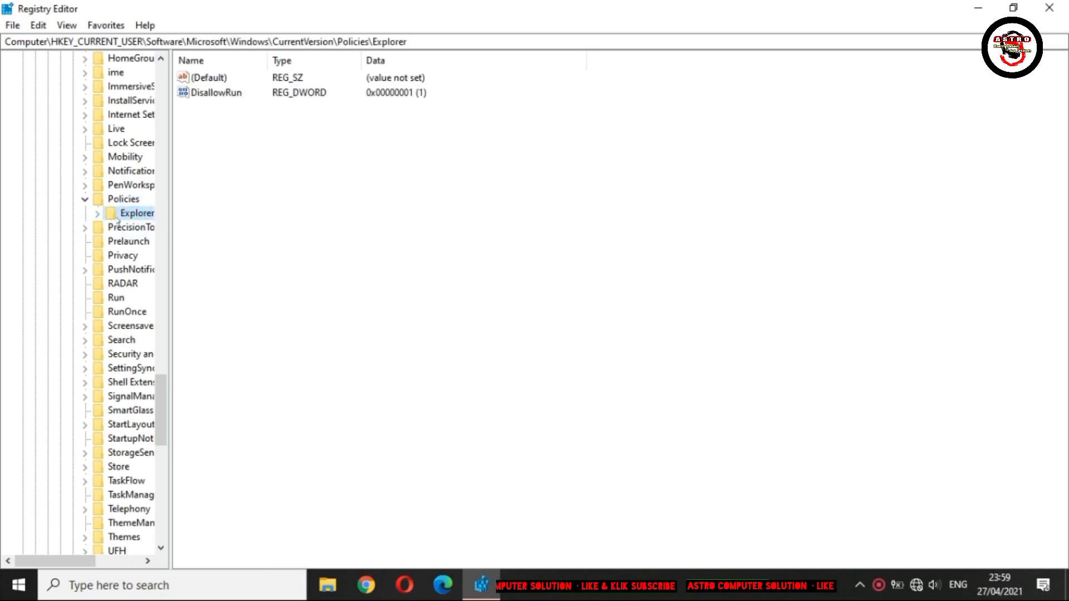
Step: Permanently delete the DisallowRun subkey under Policies\Explorer
left_click(97, 214)
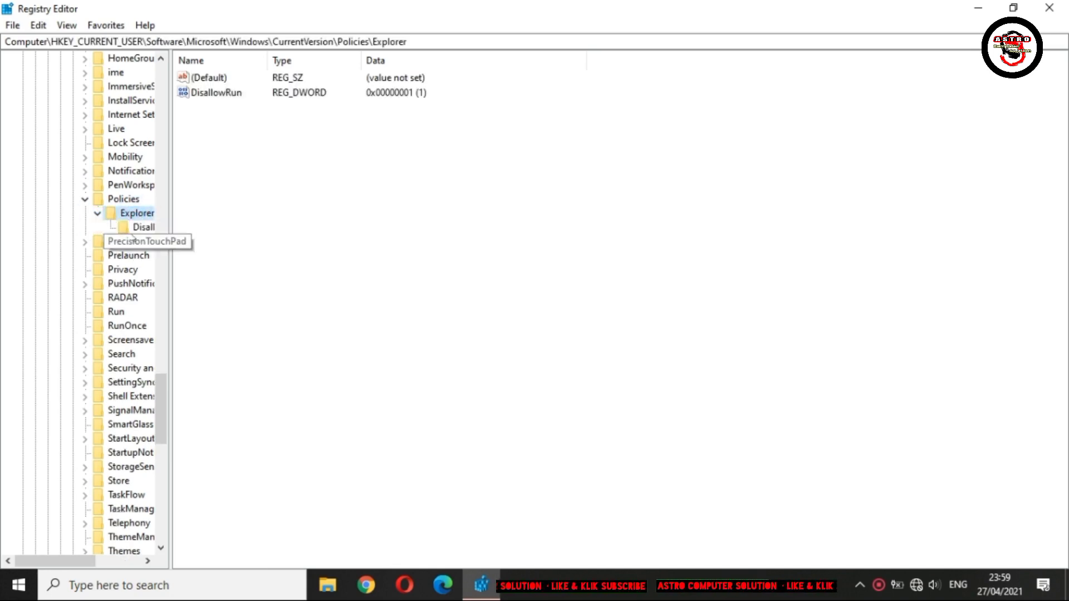
left_click_drag(24, 562, 50, 562)
left_click(126, 227)
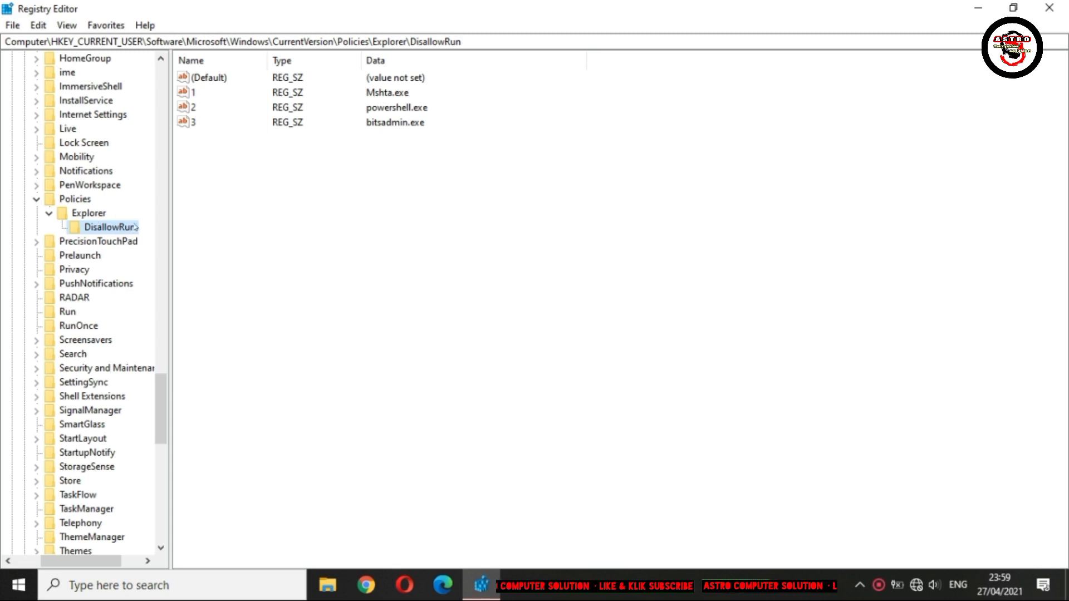
right_click(104, 230)
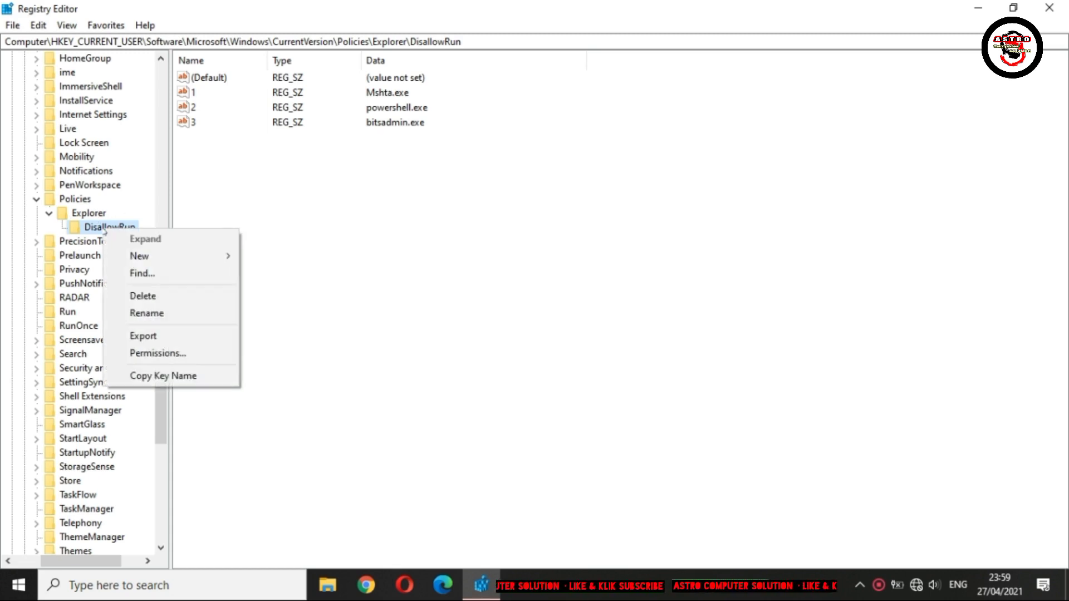
left_click(147, 298)
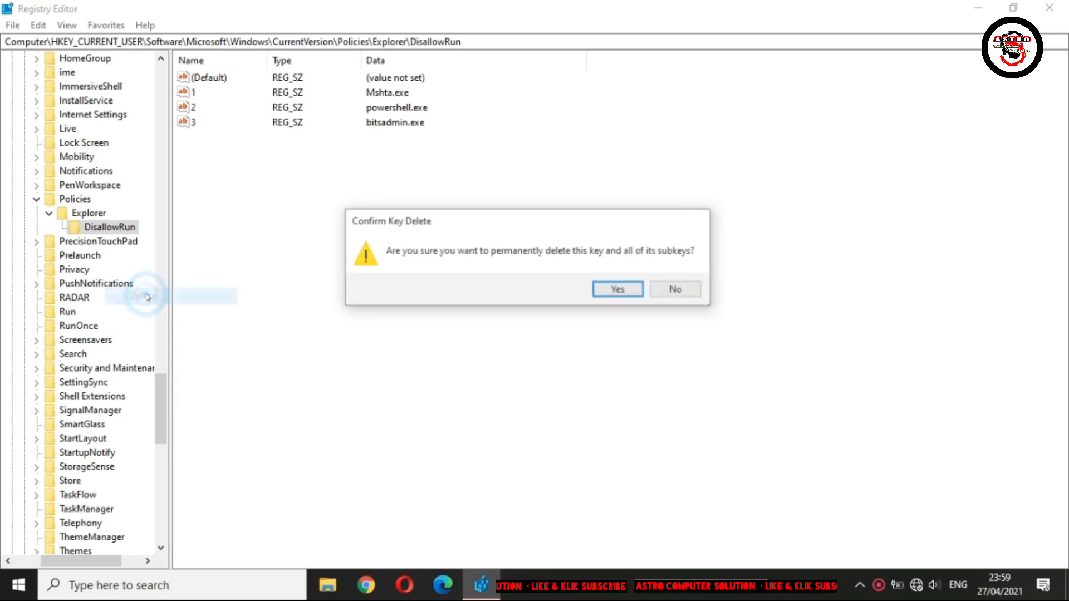
left_click(619, 291)
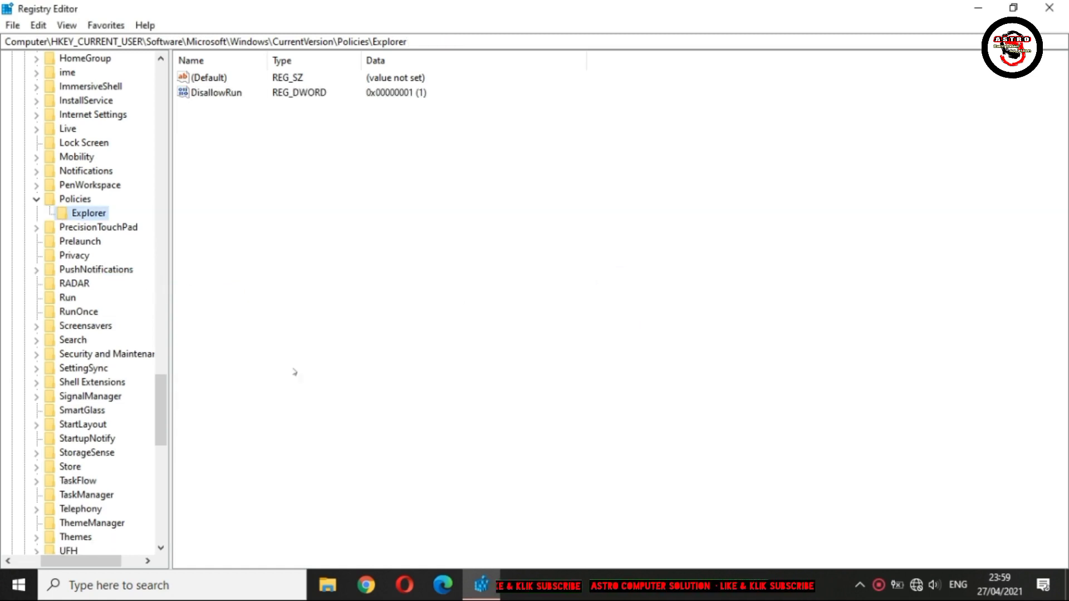
Step: Collapse the expanded registry branches back up to HKEY_CURRENT_USER and close Registry Editor
left_click_drag(83, 561, 57, 561)
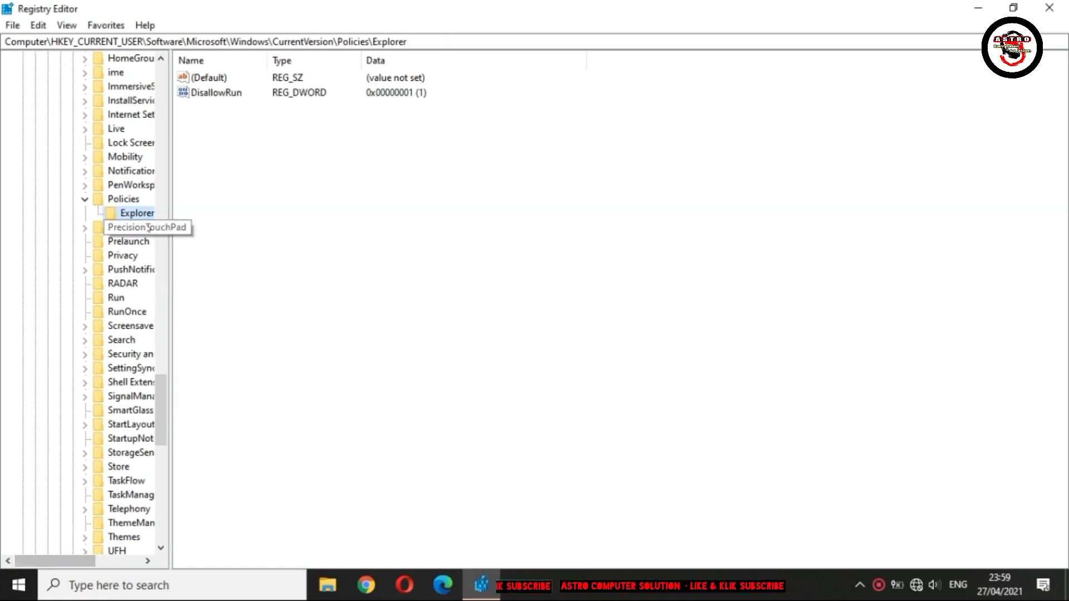
left_click(85, 200)
scroll(87, 206, "up", 20)
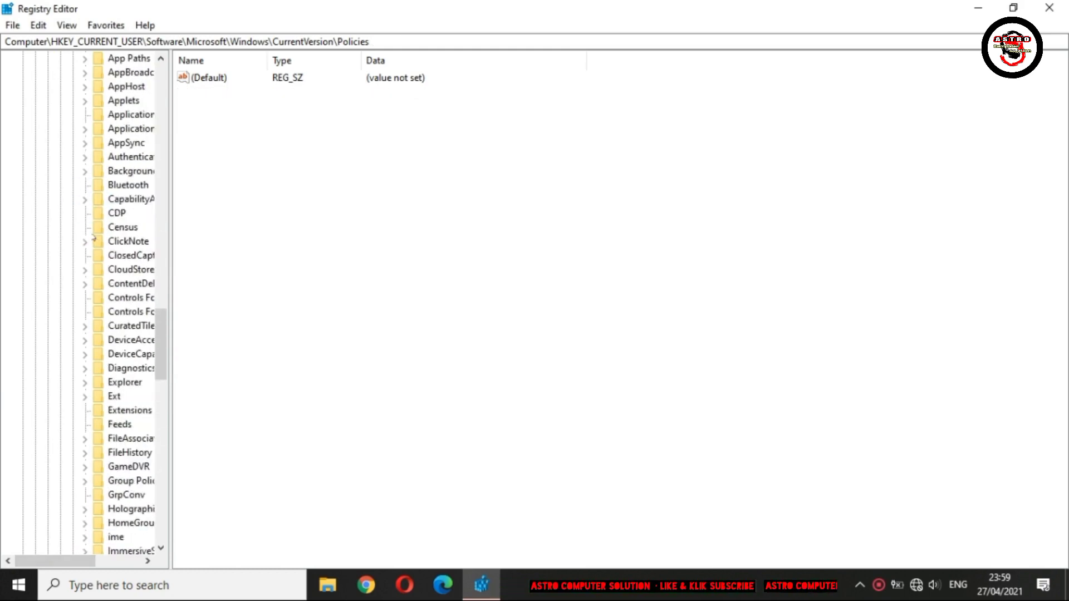
scroll(87, 267, "down", 2)
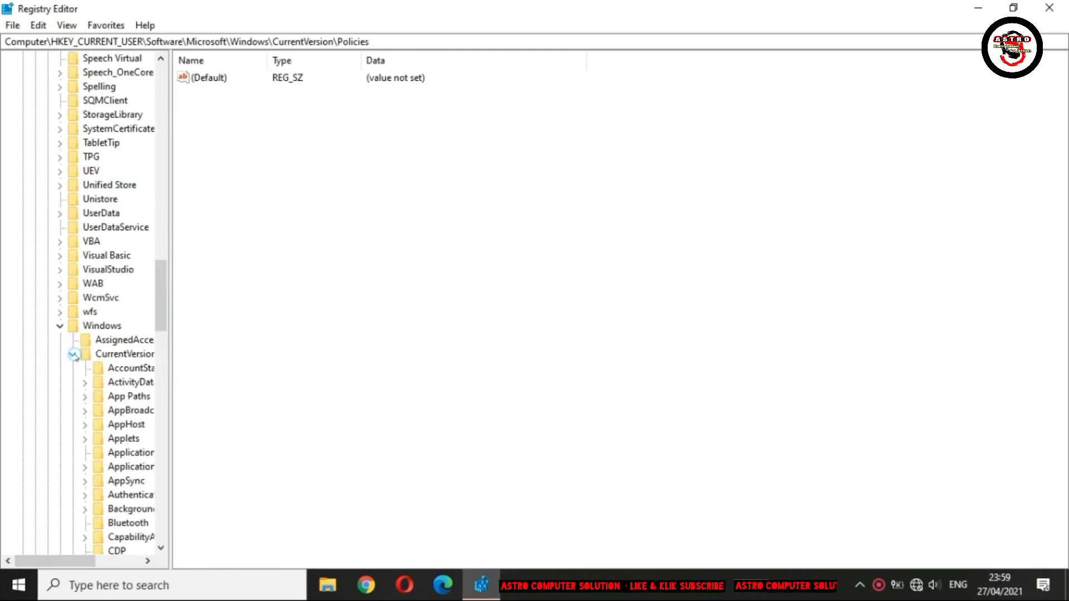
left_click(73, 355)
left_click(61, 327)
scroll(55, 323, "up", 20)
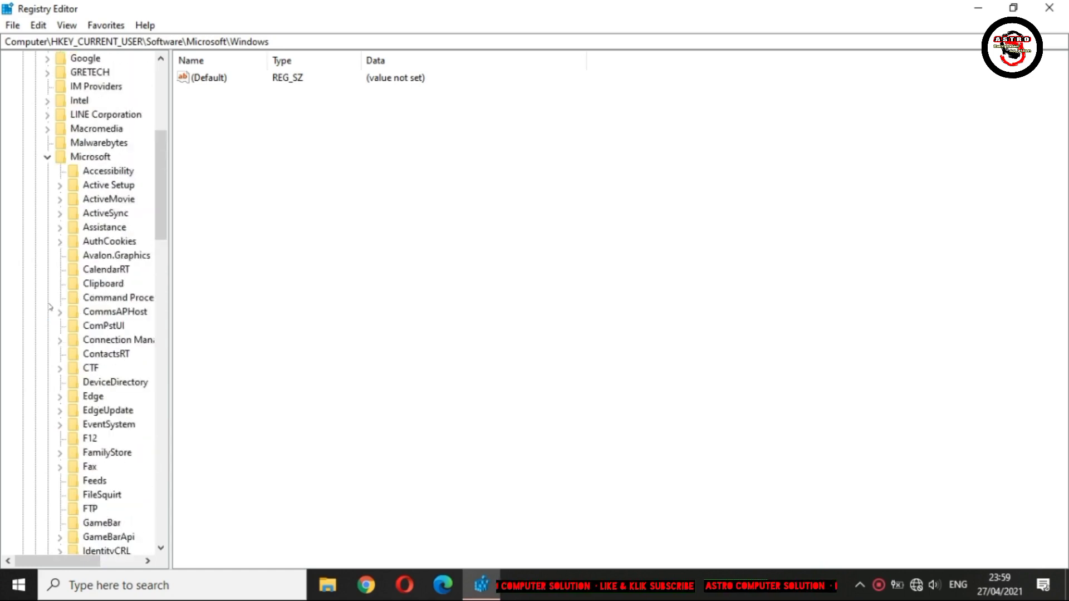
left_click(48, 368)
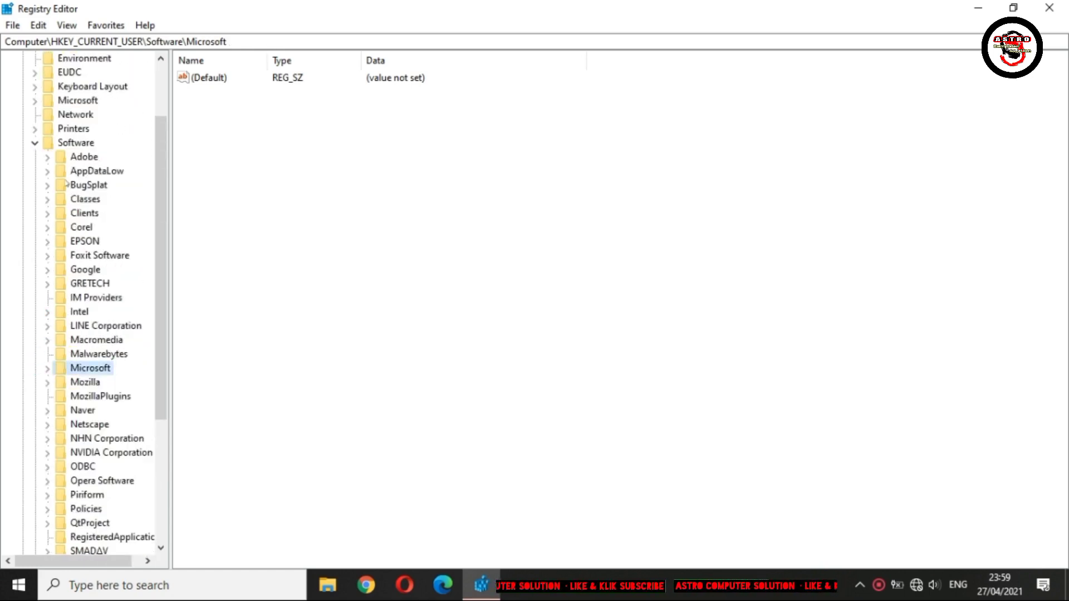
left_click(35, 143)
left_click(22, 85)
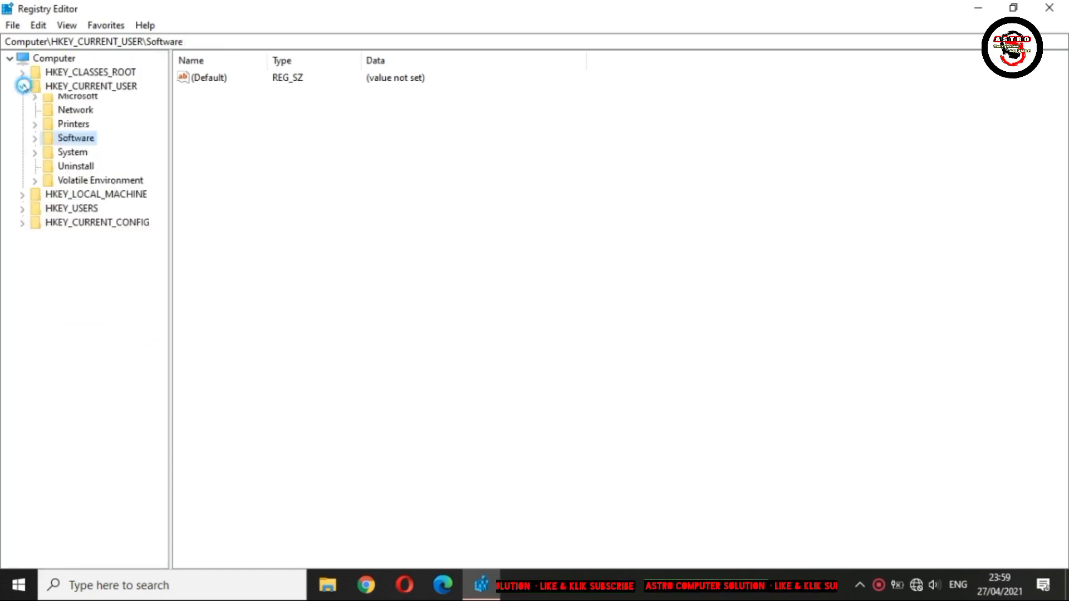
left_click(1049, 7)
Step: Refresh the Windows desktop three times
right_click(439, 205)
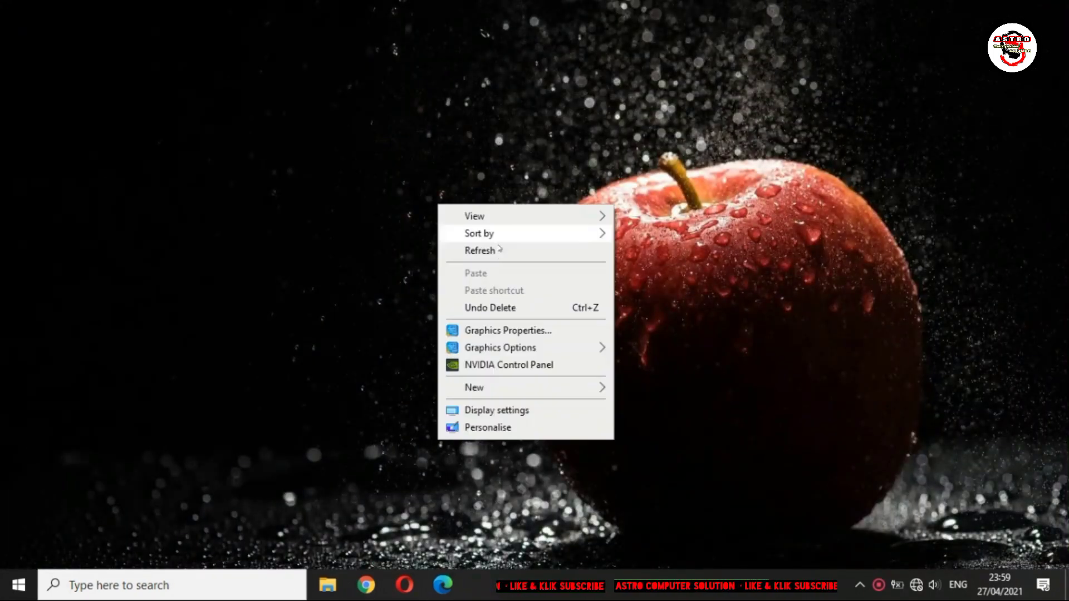
left_click(492, 251)
right_click(491, 243)
left_click(512, 289)
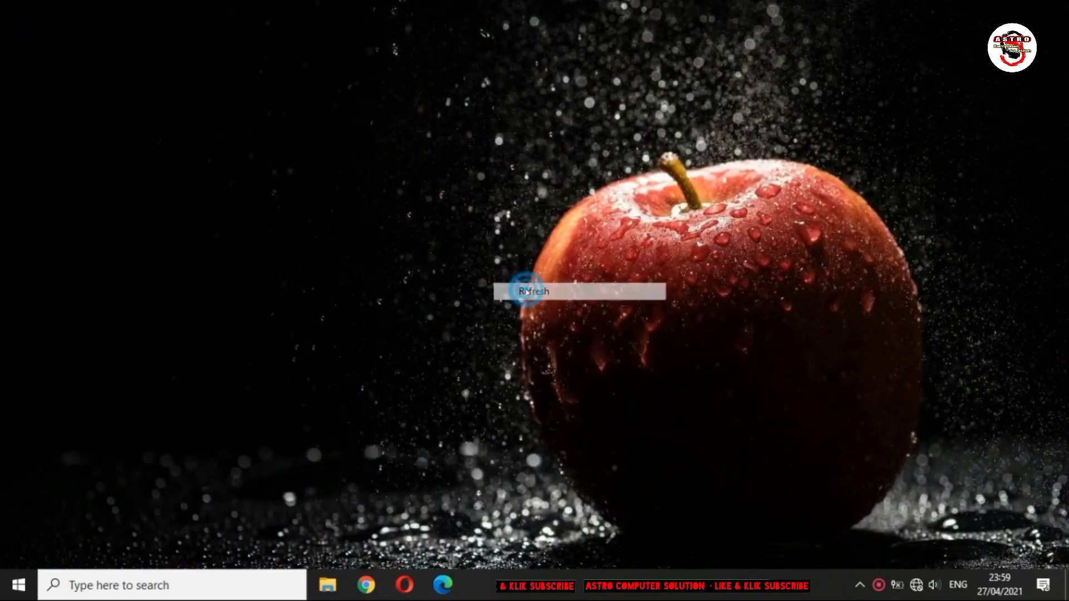
right_click(527, 290)
left_click(554, 334)
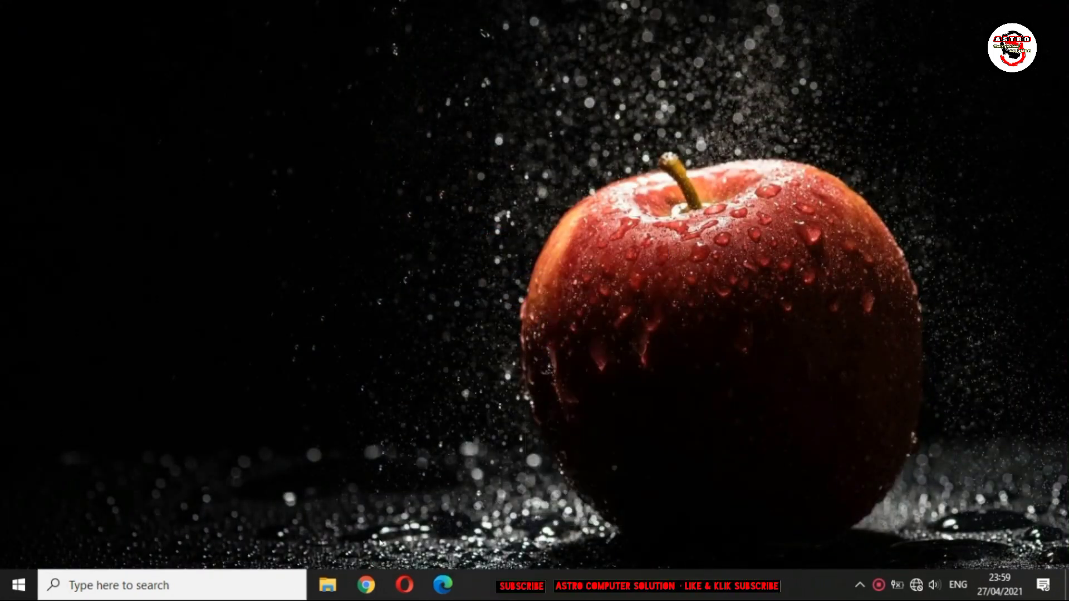
Step: Switch to File Explorer, open the Office folder on DVD Drive (D:) and run the Setup64 installer
left_click(328, 584)
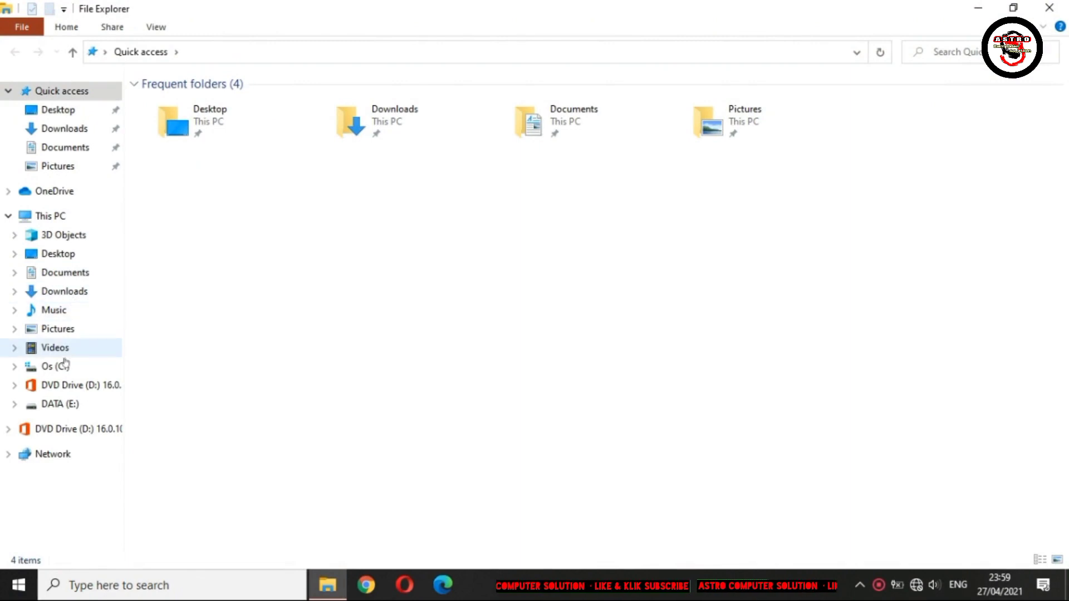
left_click(61, 385)
left_click(177, 98)
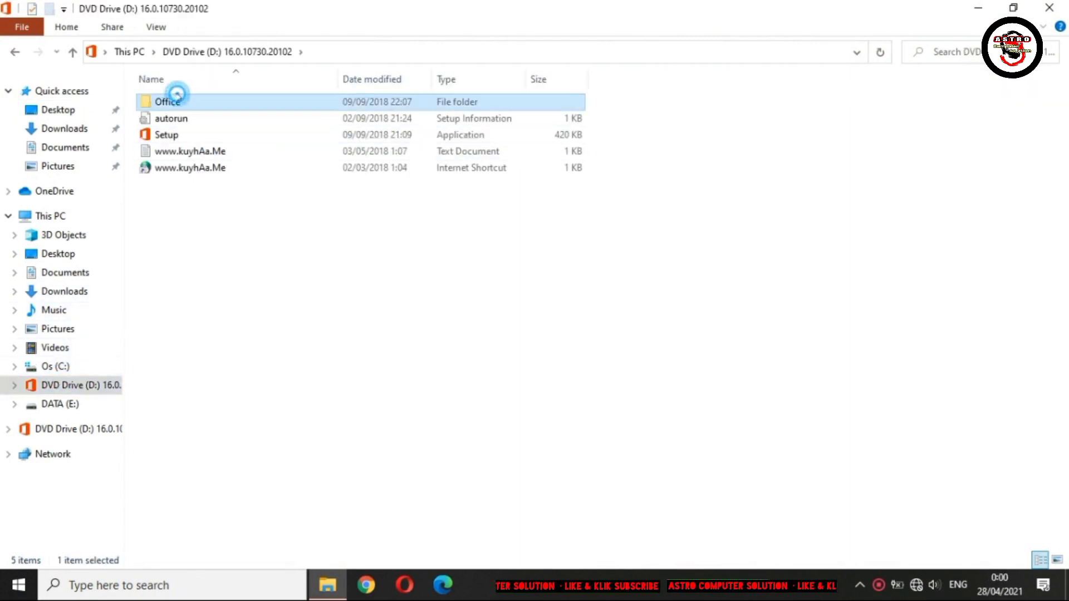
double_click(177, 97)
left_click(185, 135)
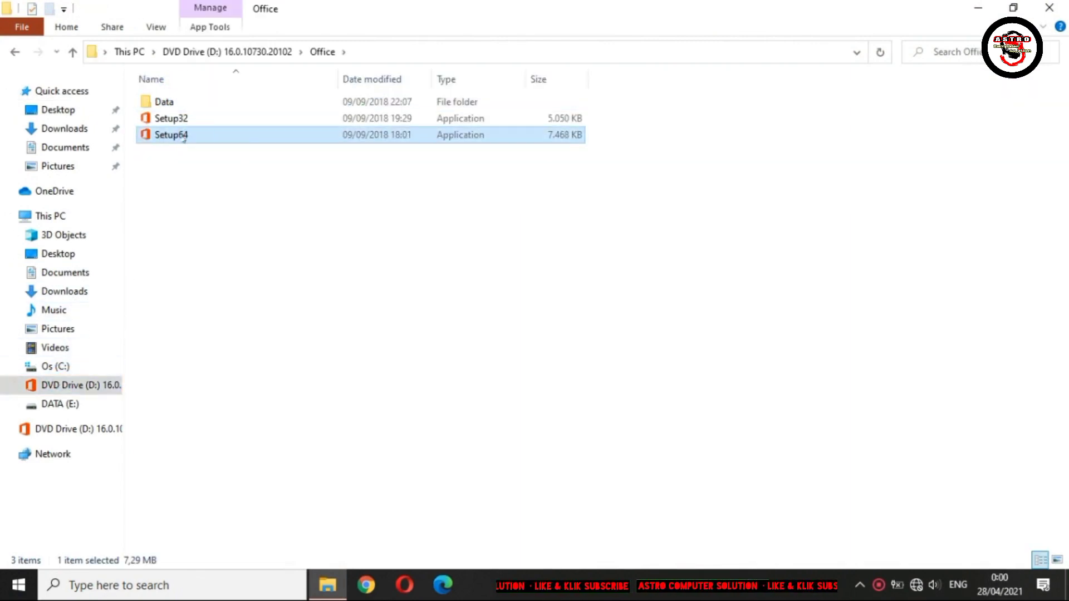
double_click(197, 138)
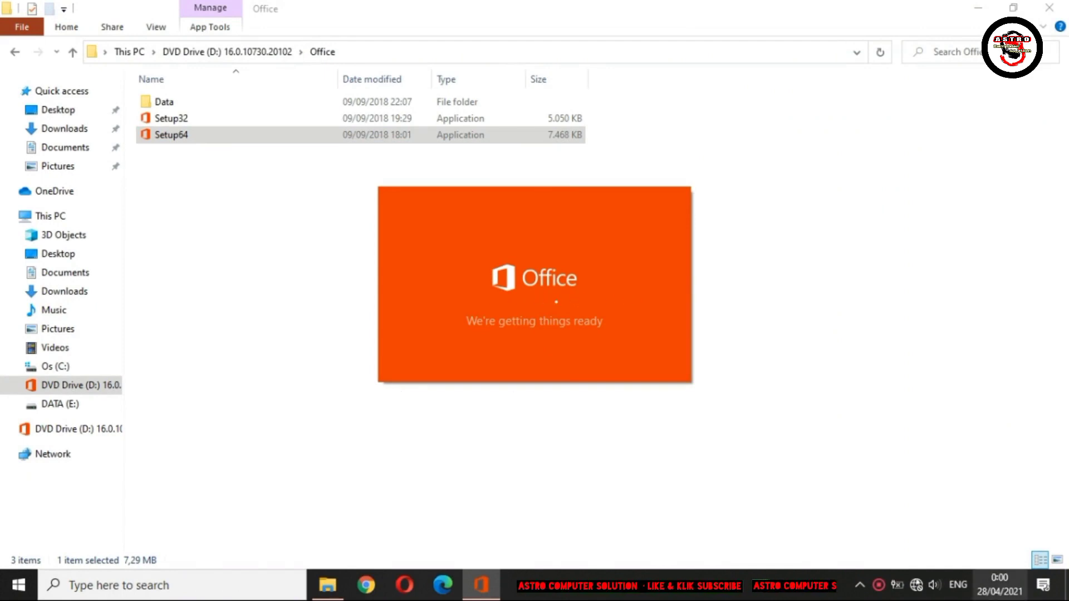
Step: Show the hidden system tray icons while the Office installer is running
left_click(860, 584)
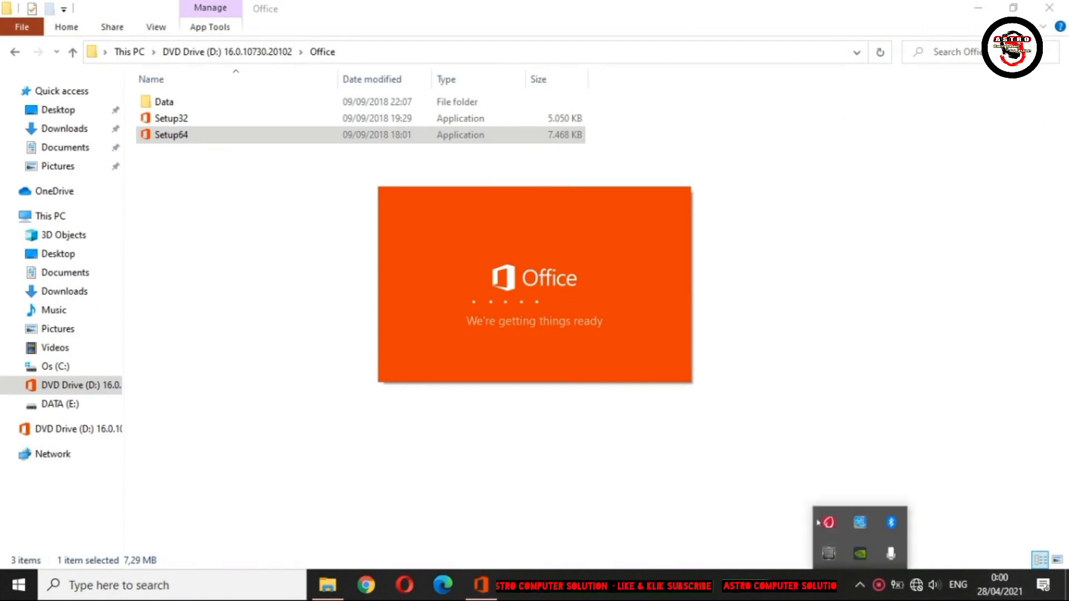